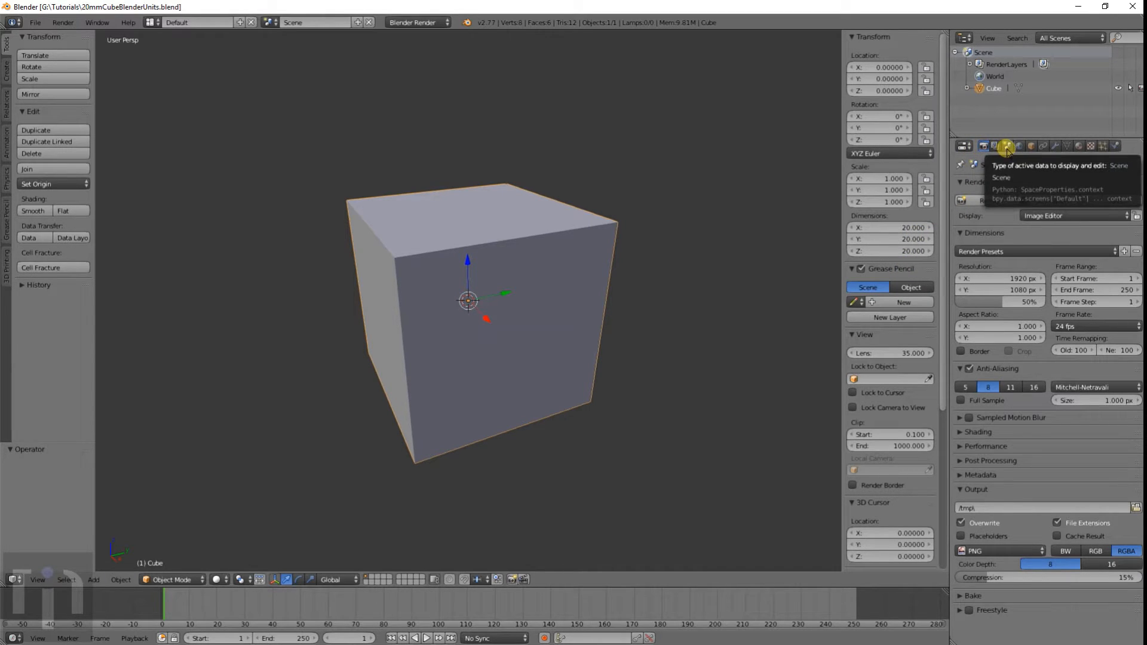
# Examine the cube's dimensions under the Metric and Imperial scene units, and return the units to None
pyautogui.click(1007, 147)
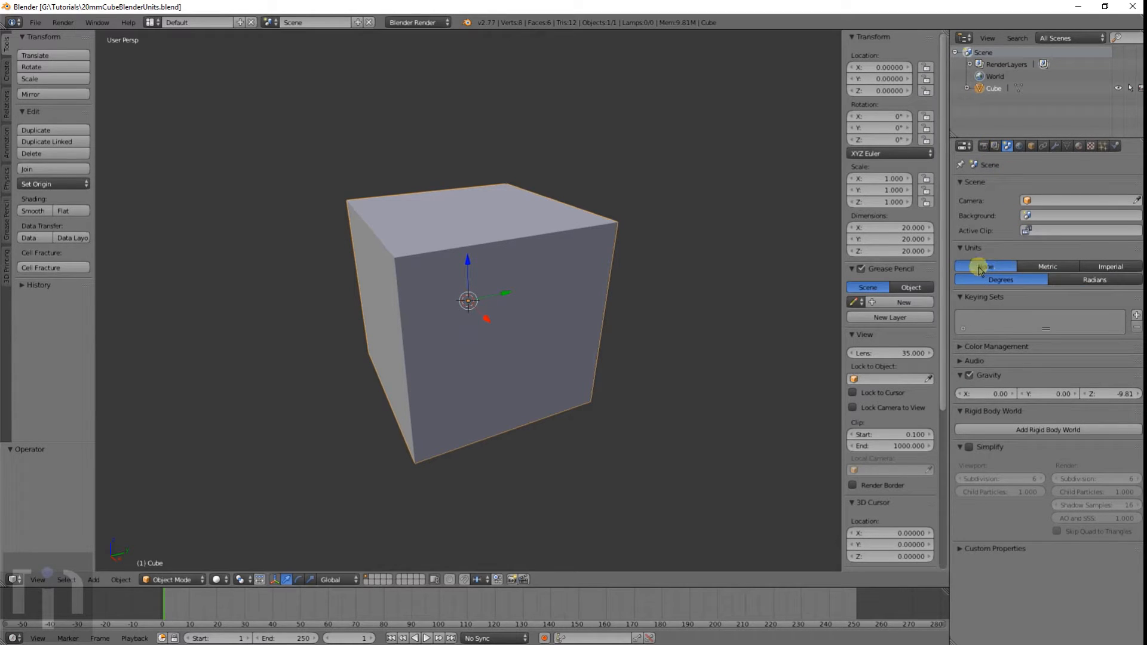
pyautogui.click(1024, 267)
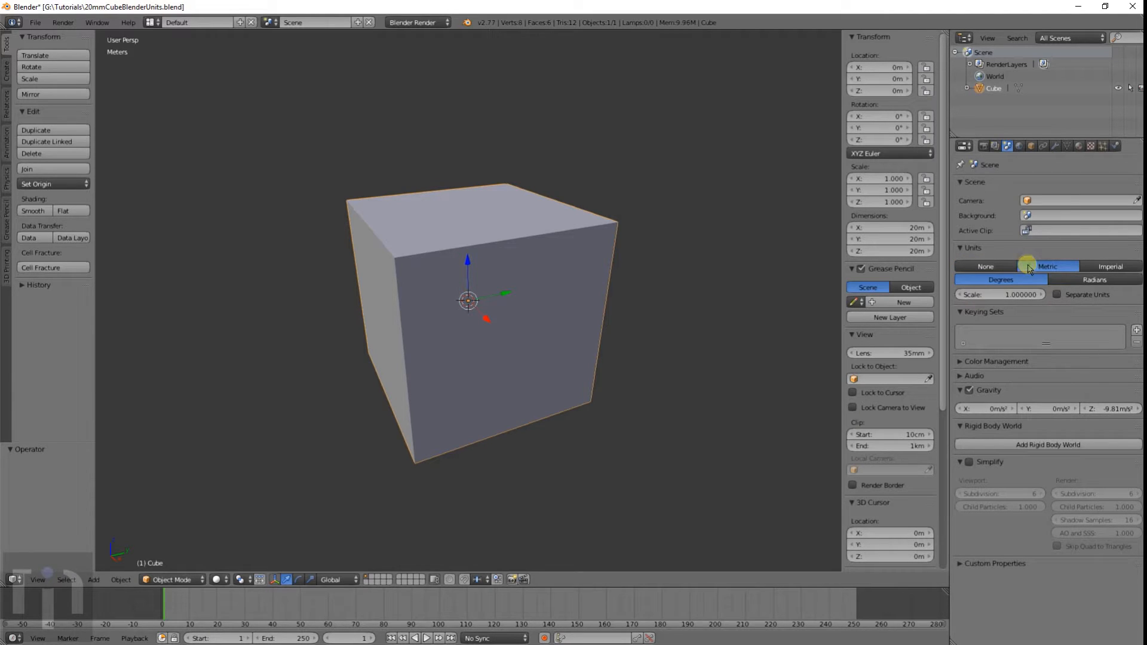
pyautogui.click(1104, 269)
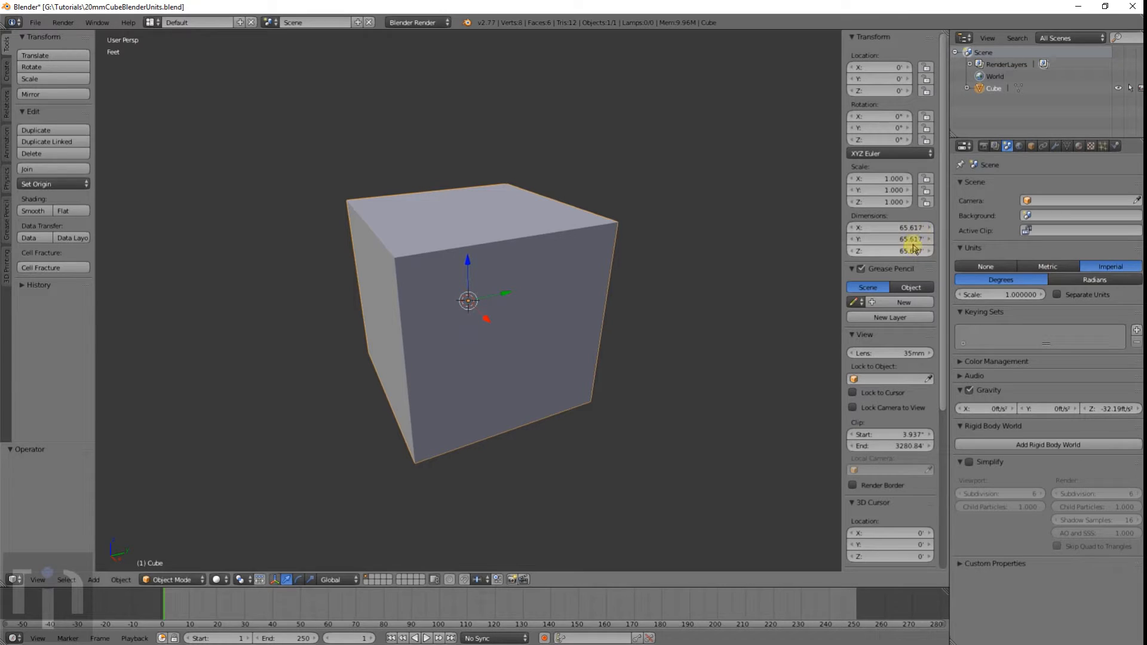
pyautogui.click(983, 268)
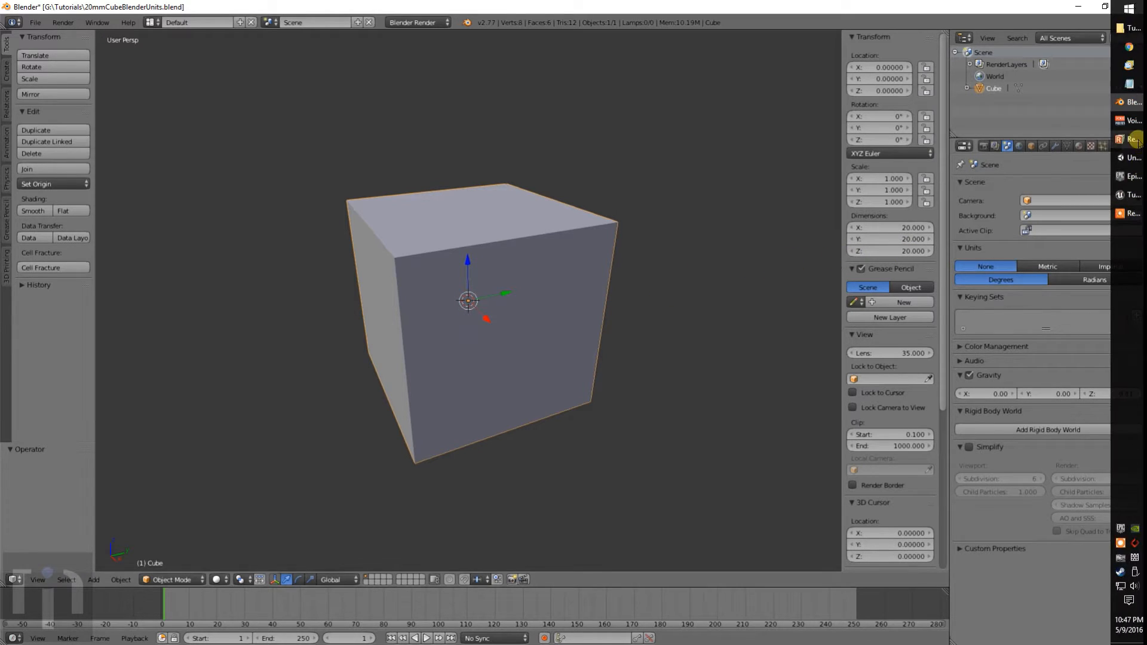
# Switch to Repetier-Host and select the metric, imperial and Blender-units cubes in turn to compare their imported sizes
pyautogui.click(1133, 139)
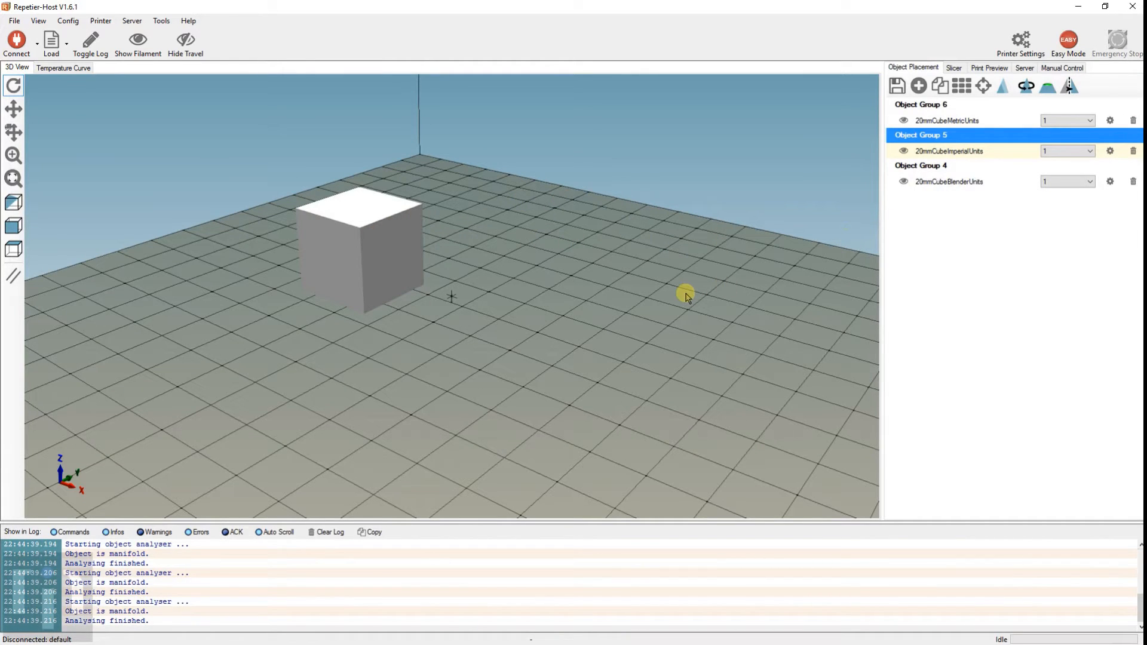
pyautogui.click(950, 120)
pyautogui.click(948, 151)
pyautogui.click(945, 182)
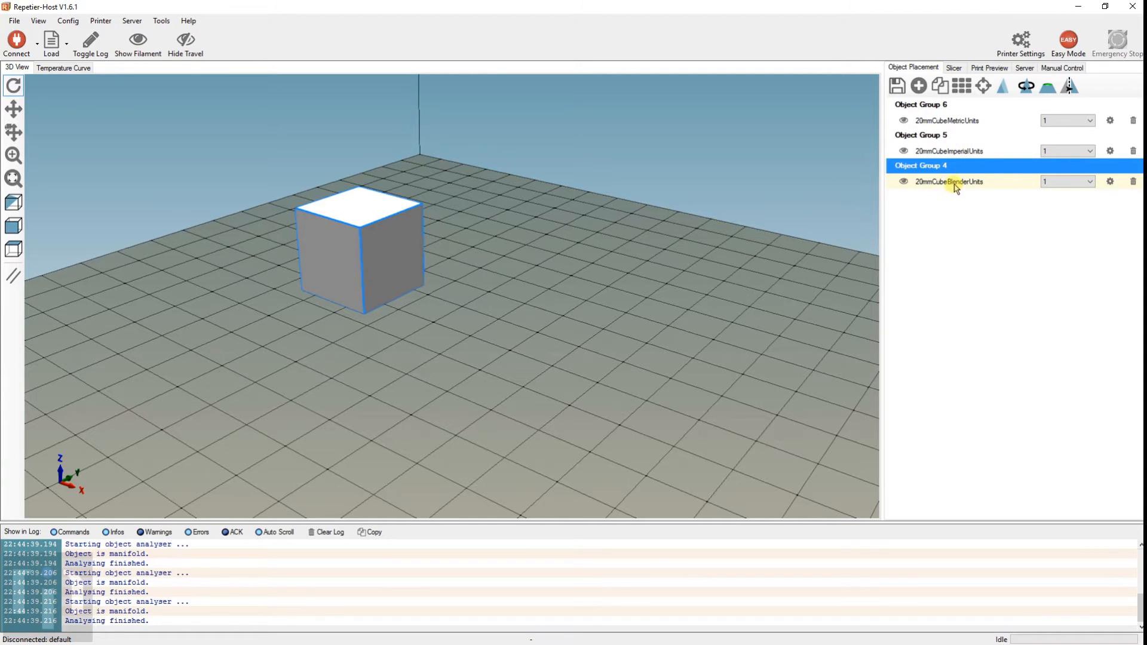
pyautogui.click(1003, 85)
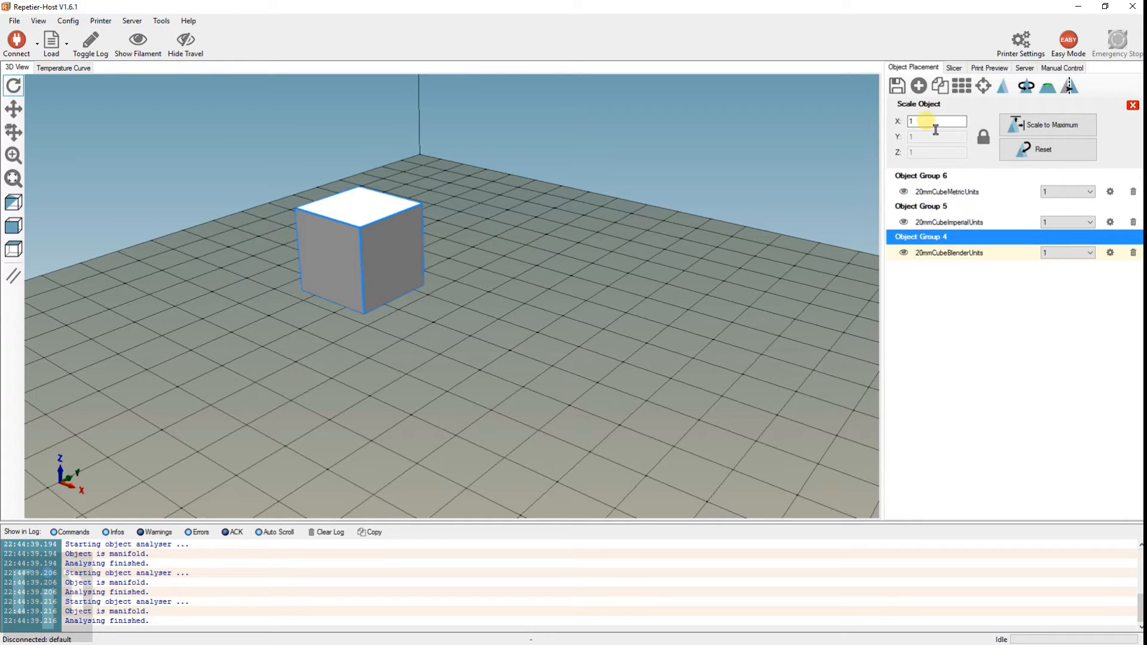
pyautogui.click(935, 129)
pyautogui.write('100')
pyautogui.press('BackSpace')
pyautogui.press('BackSpace')
pyautogui.press('BackSpace')
# Scale the 20mmCubeMetricUnits object by 1000 on all axes and move it in front of the Blender-units cube
pyautogui.click(936, 190)
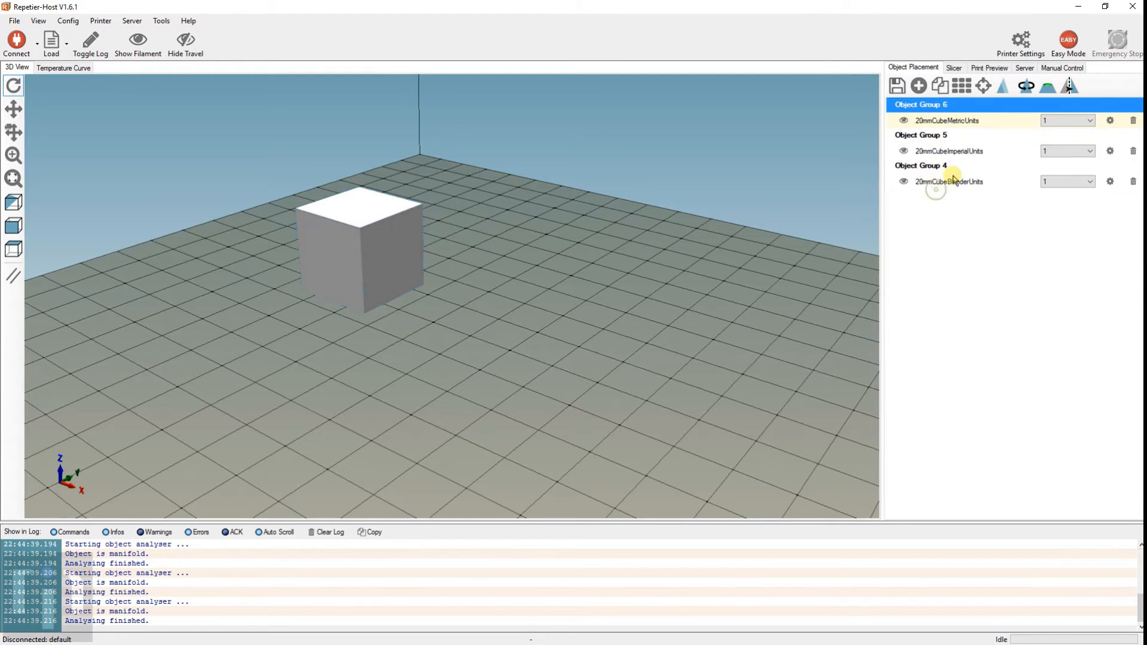
pyautogui.click(1003, 86)
pyautogui.click(935, 121)
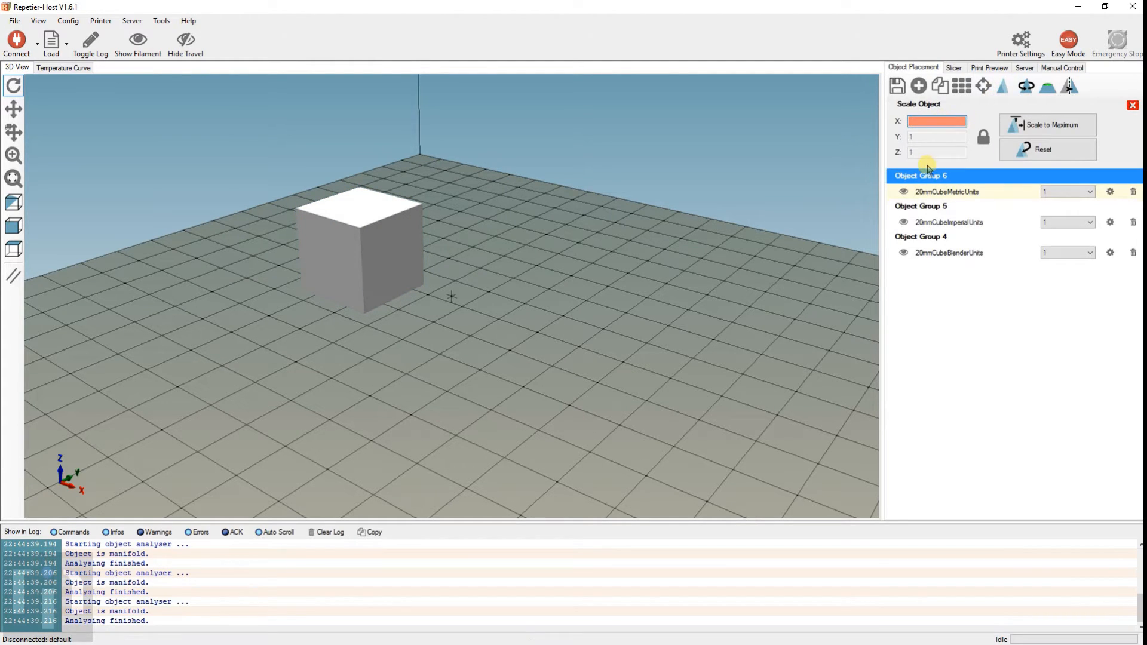
pyautogui.write('1000')
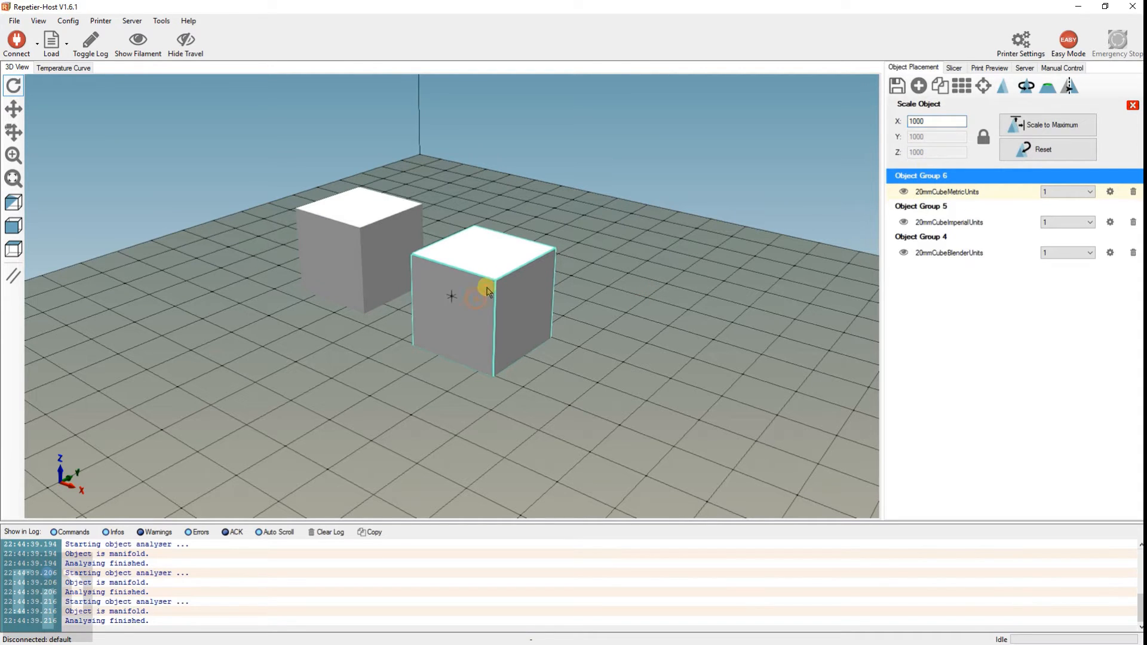
pyautogui.moveTo(484, 288); pyautogui.dragTo(325, 327)
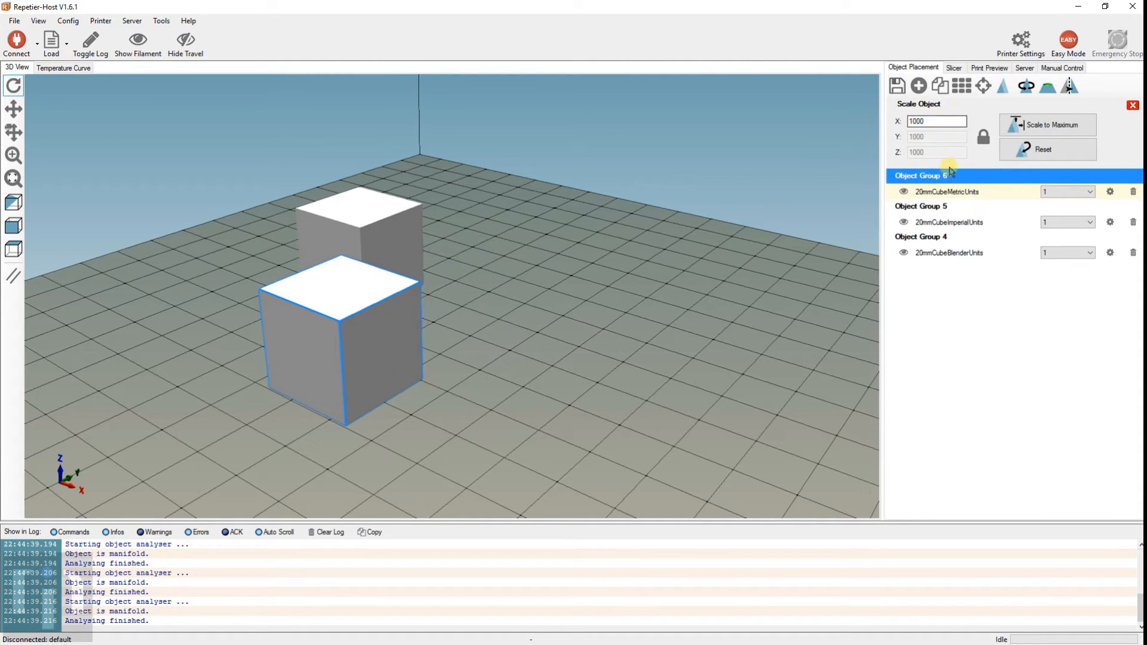
# Scale the 20mmCubeImperialUnits object by 1000 on all axes and move it clear of the other two cubes
pyautogui.click(940, 223)
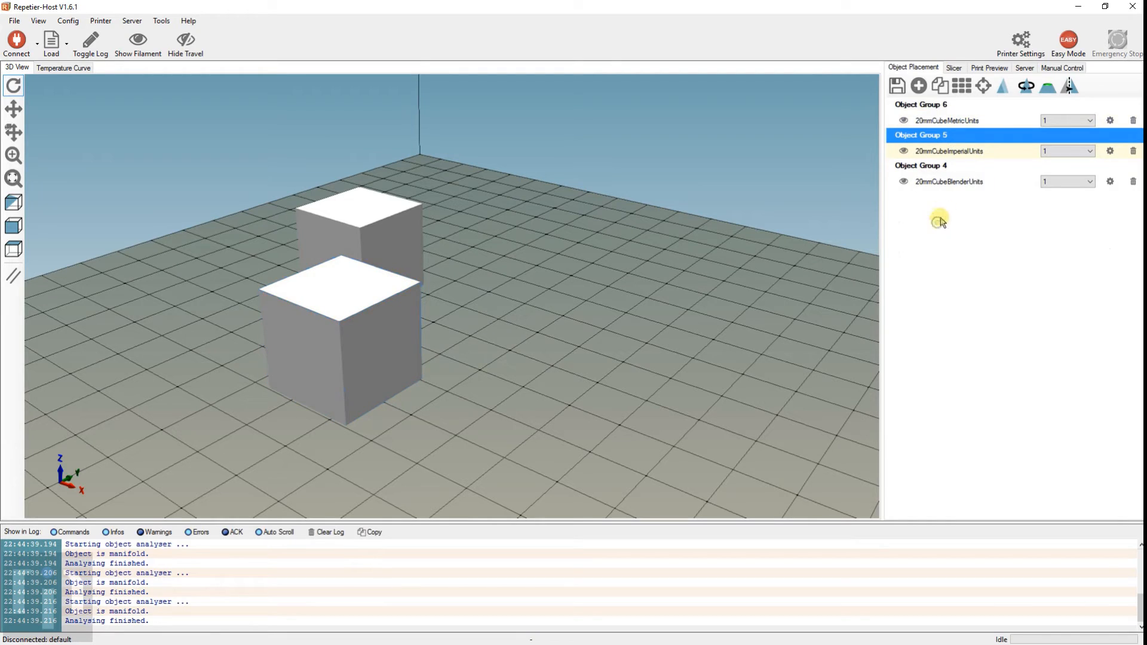
pyautogui.click(1003, 89)
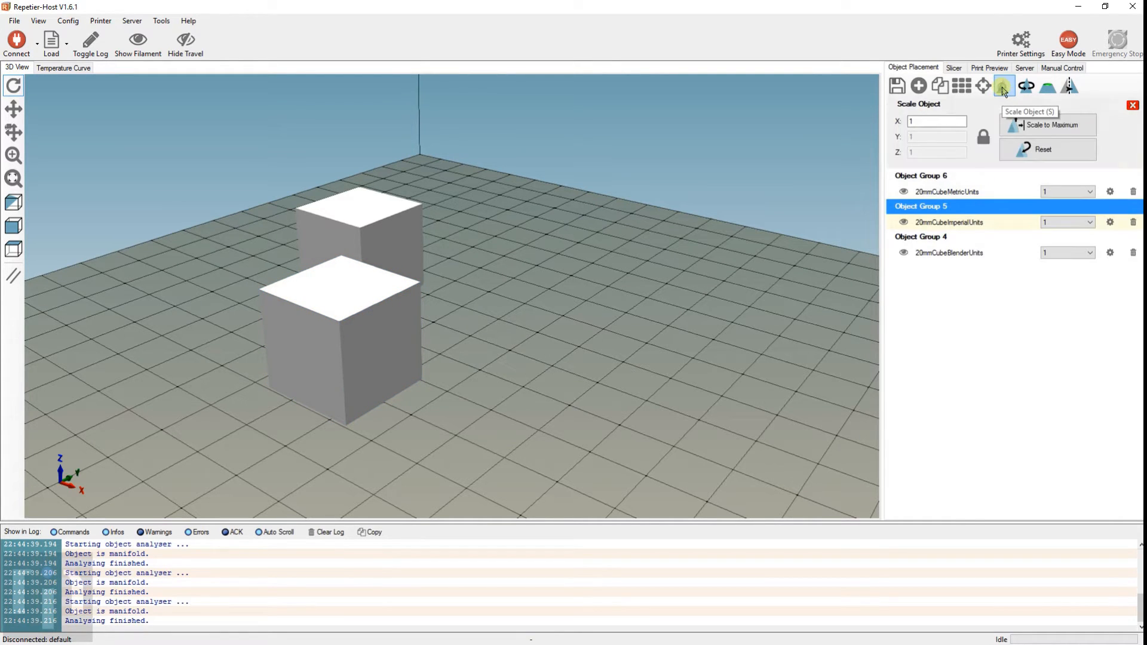
pyautogui.doubleClick(941, 122)
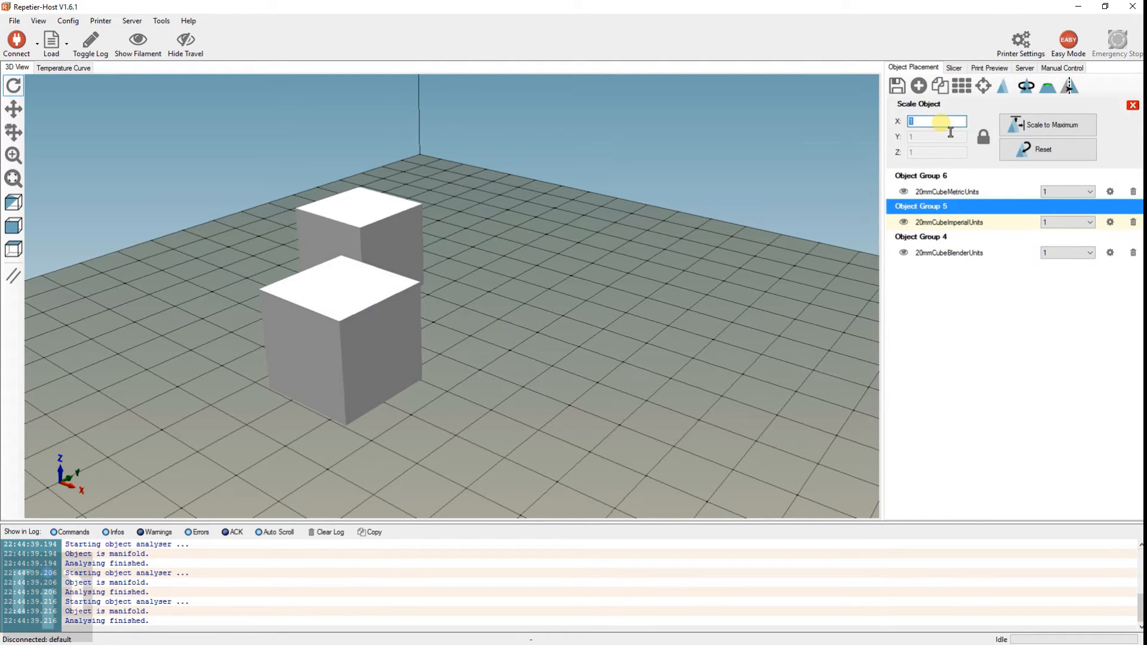
pyautogui.write('1000')
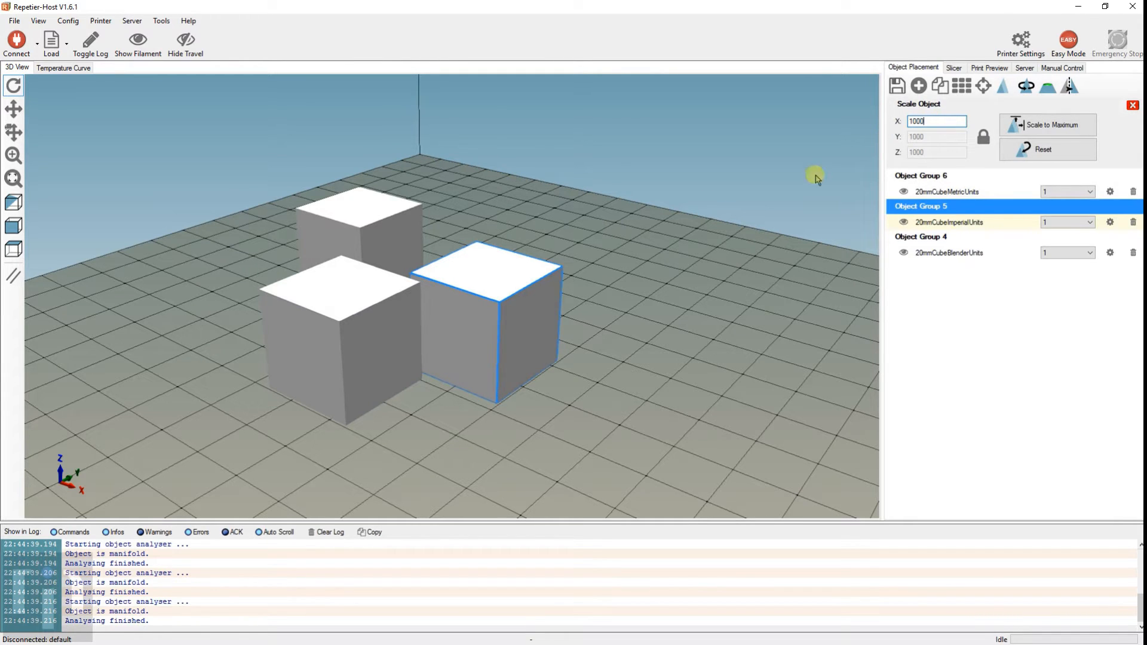
pyautogui.moveTo(519, 299); pyautogui.dragTo(583, 291)
pyautogui.moveTo(626, 369); pyautogui.dragTo(553, 383)
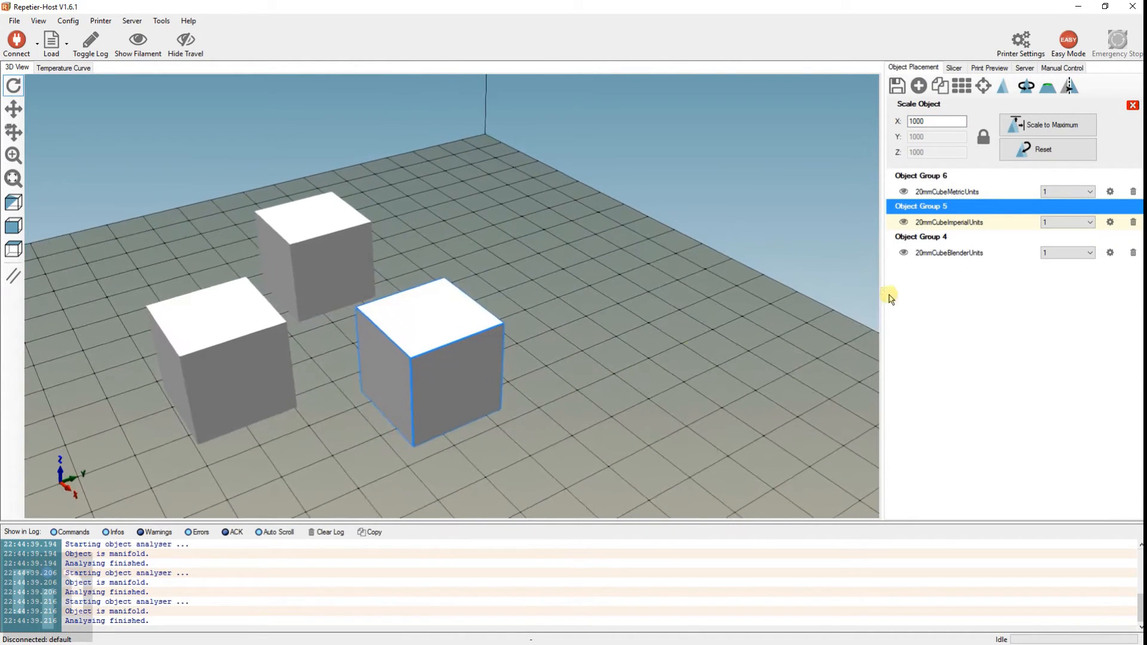
# Check the dimensions of the 20mmCubeImperialUnits object in its object analysis, and close the information
pyautogui.click(1110, 222)
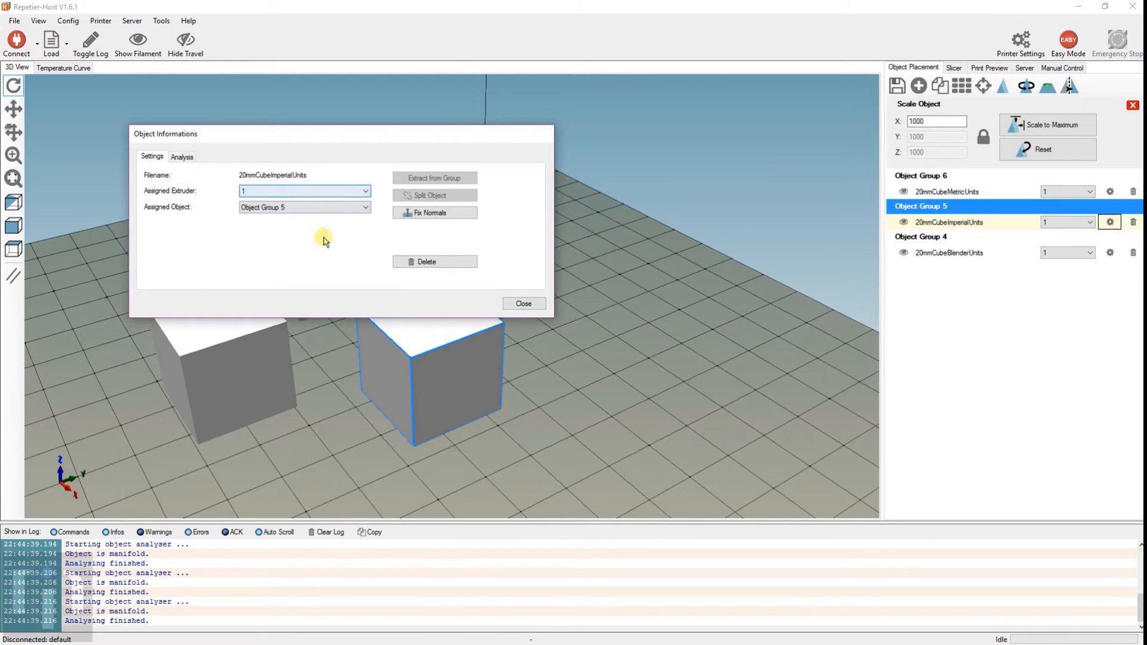
pyautogui.click(182, 157)
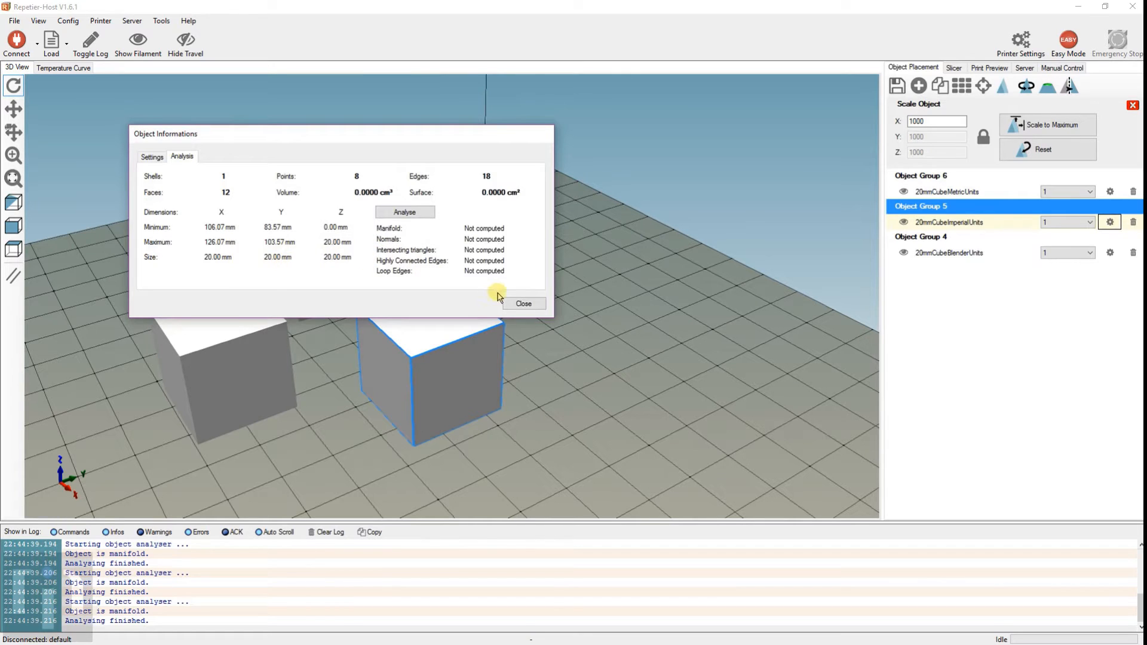
pyautogui.click(523, 303)
# Switch to Blender, check how the cube's dimensions read in Imperial units, and set the scene units back to None
pyautogui.moveTo(1131, 132)
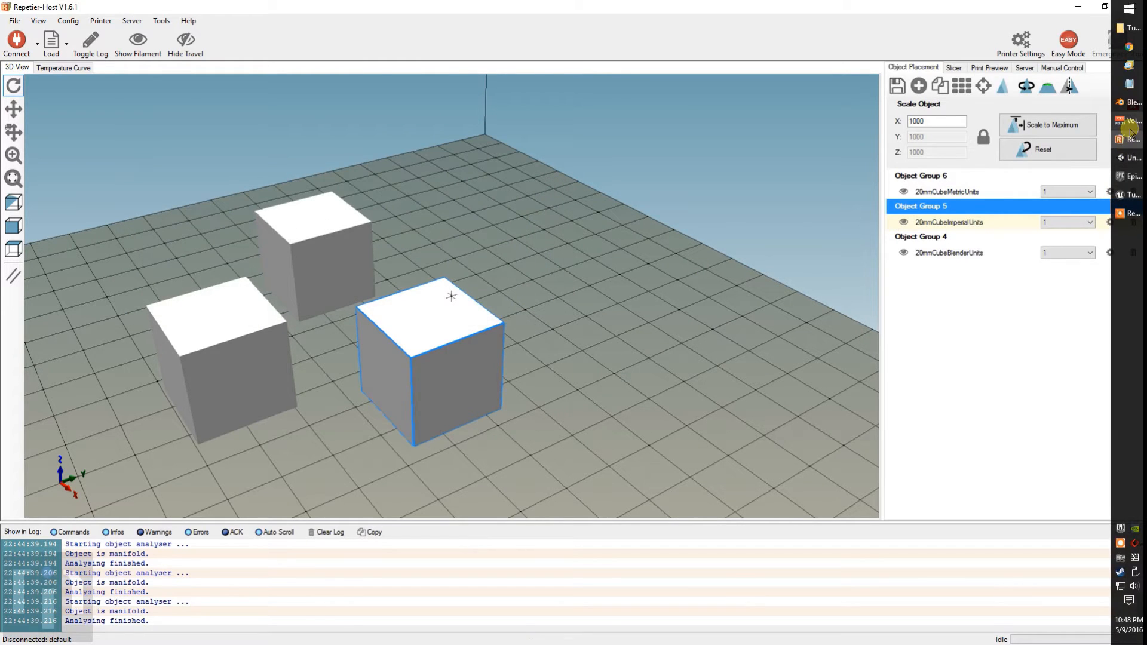
pyautogui.click(1131, 103)
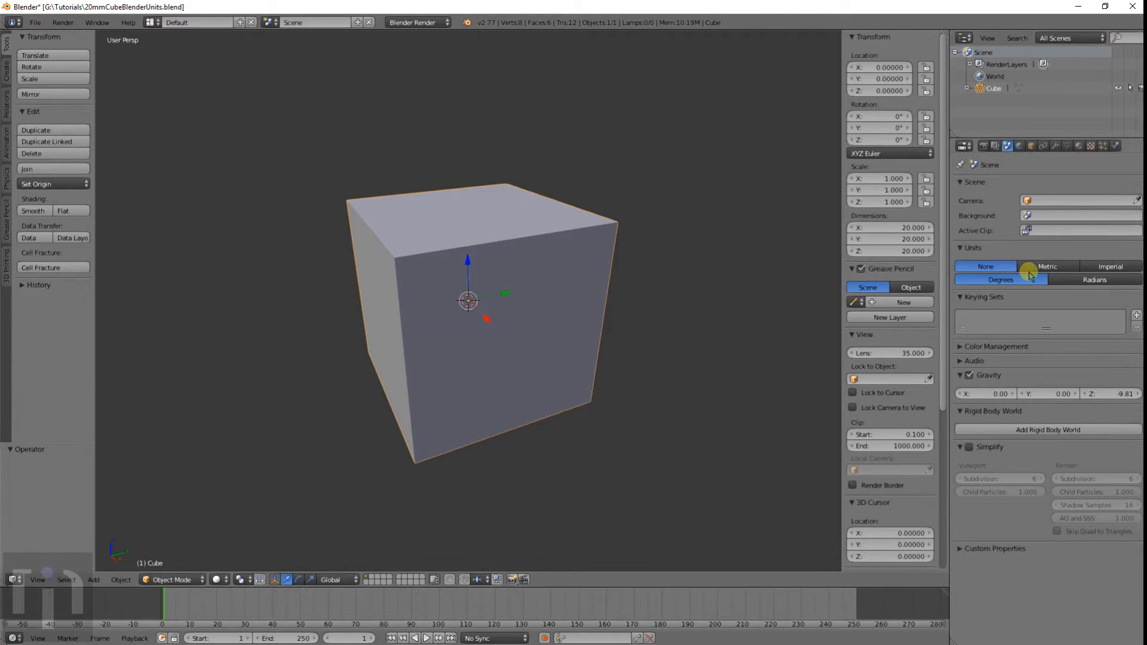
pyautogui.click(1110, 266)
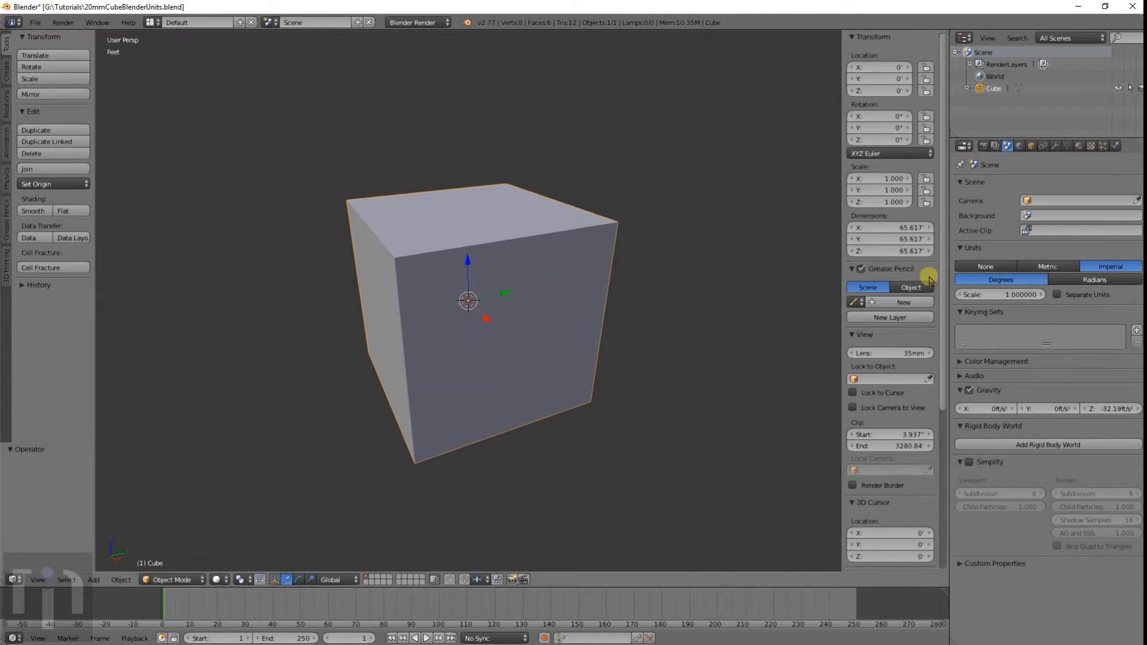
pyautogui.click(989, 267)
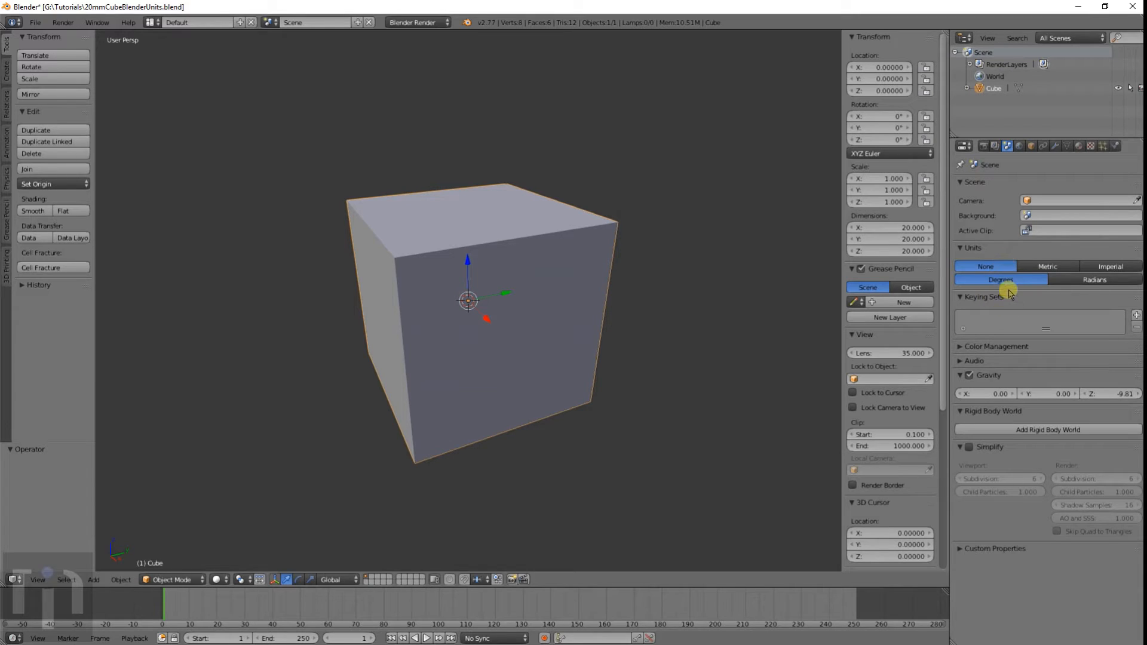
# Set the scene units to Metric and the cube's X, Y and Z dimensions to 2 cm each
pyautogui.click(1037, 267)
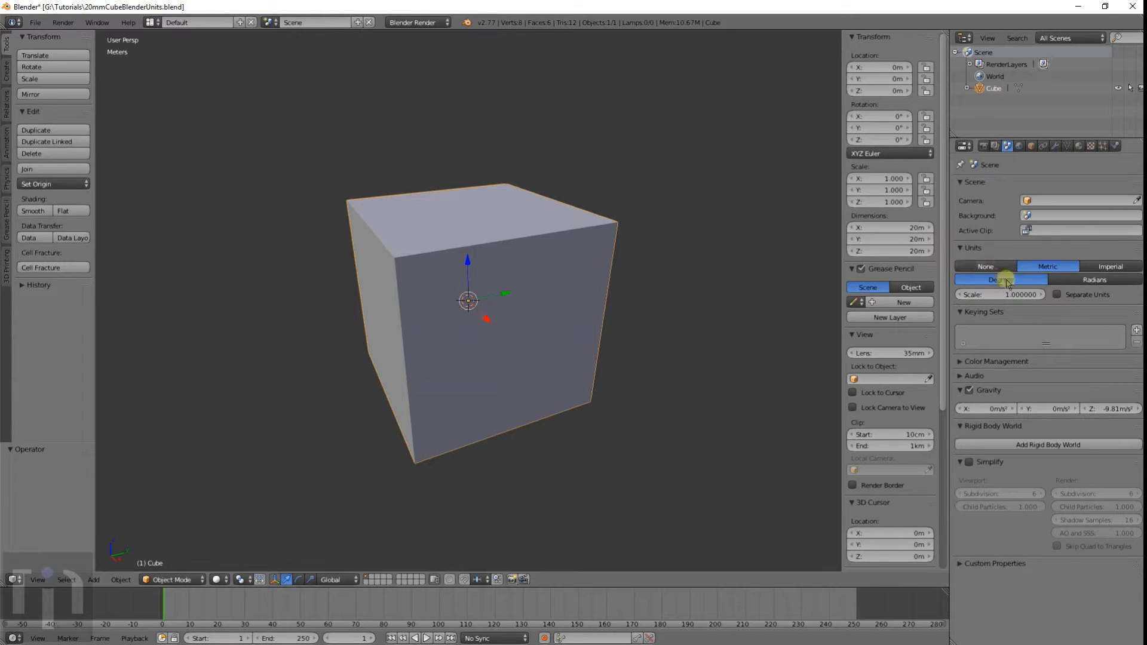
pyautogui.click(893, 227)
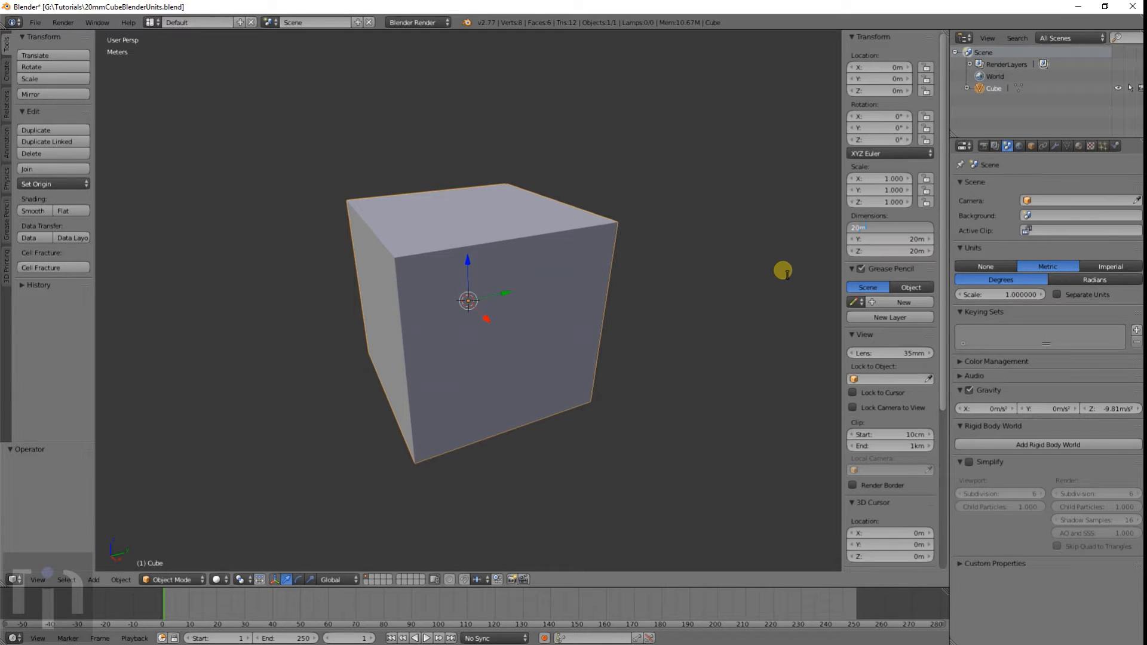
pyautogui.press('Tab')
pyautogui.write('20')
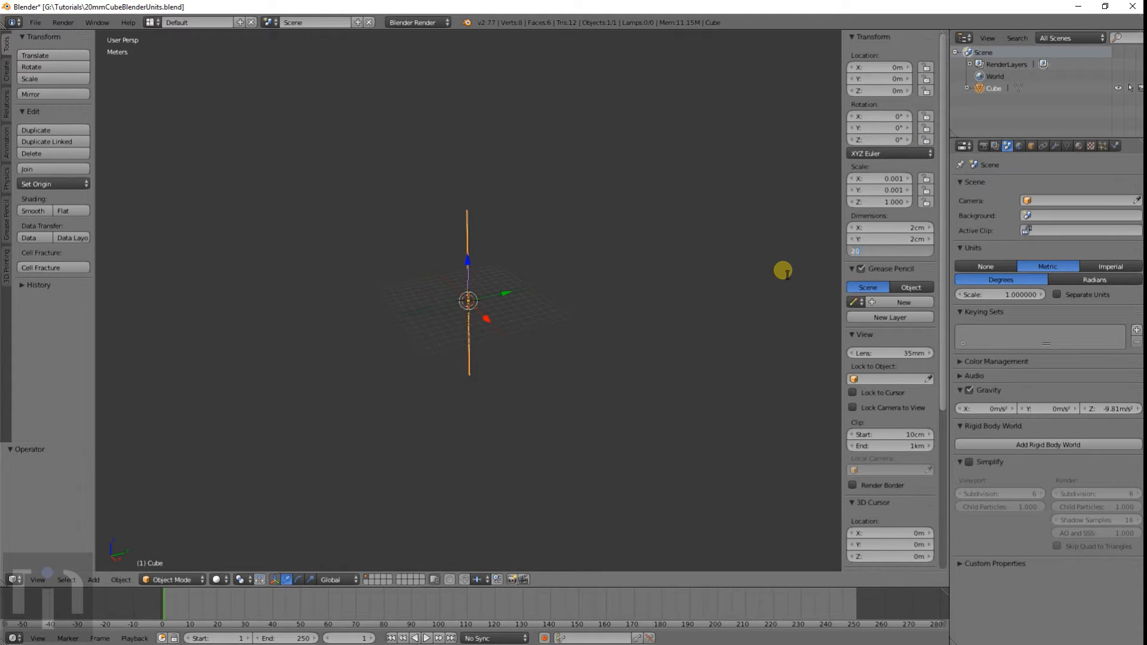
pyautogui.press('Return')
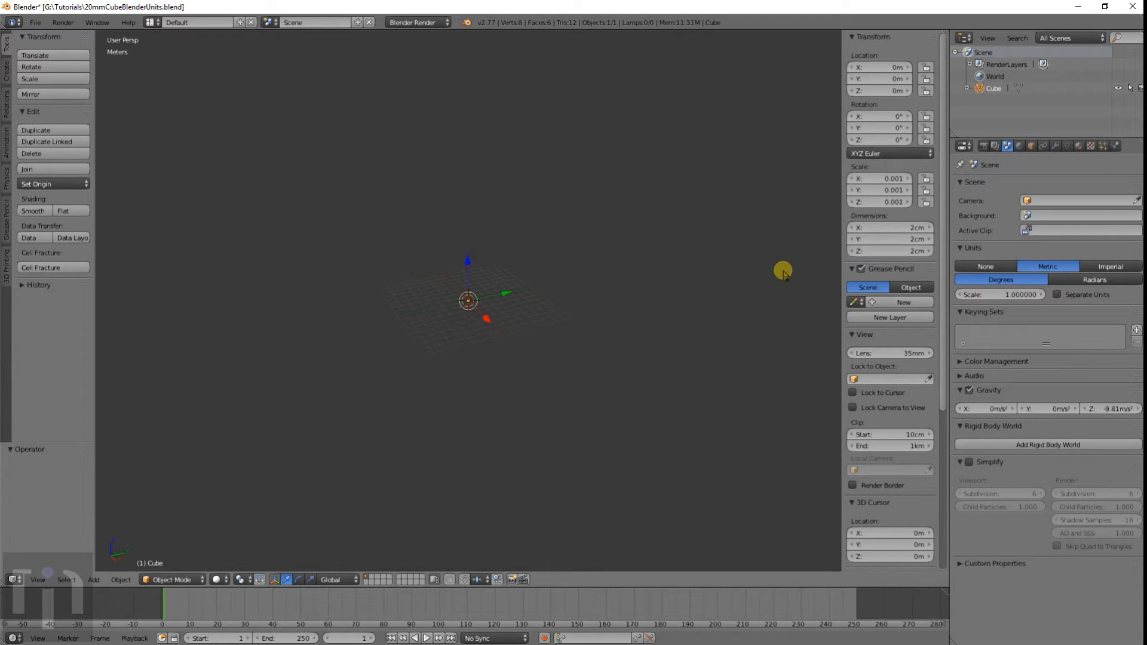
pyautogui.scroll(7, 479, 340)
pyautogui.scroll(8, 482, 323)
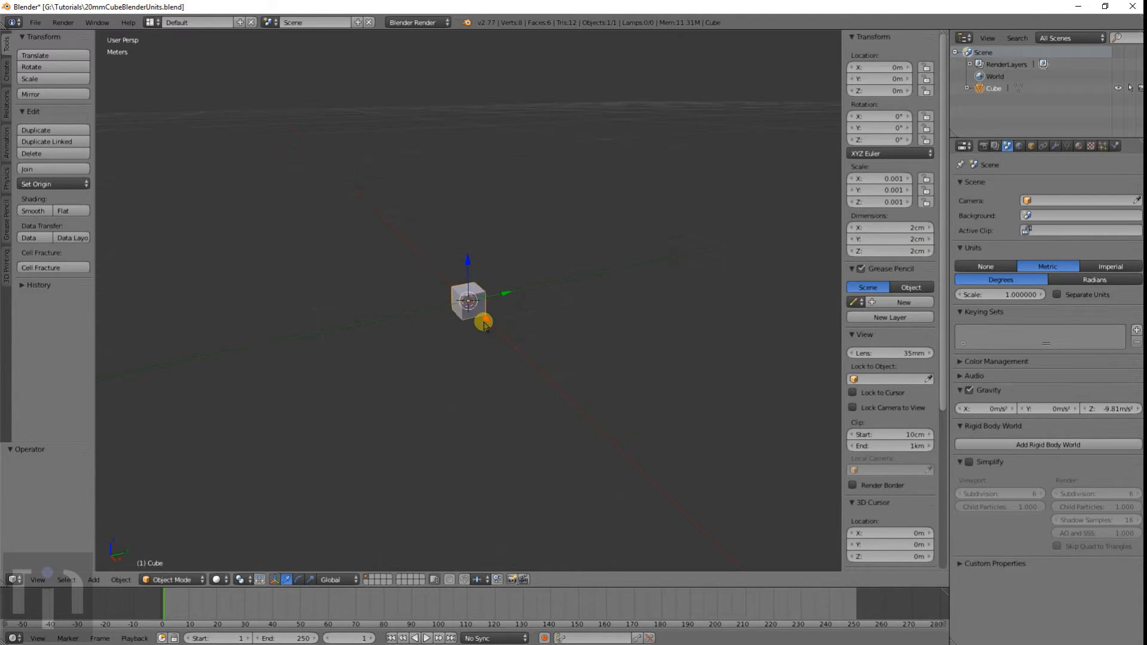
pyautogui.scroll(-3, 481, 326)
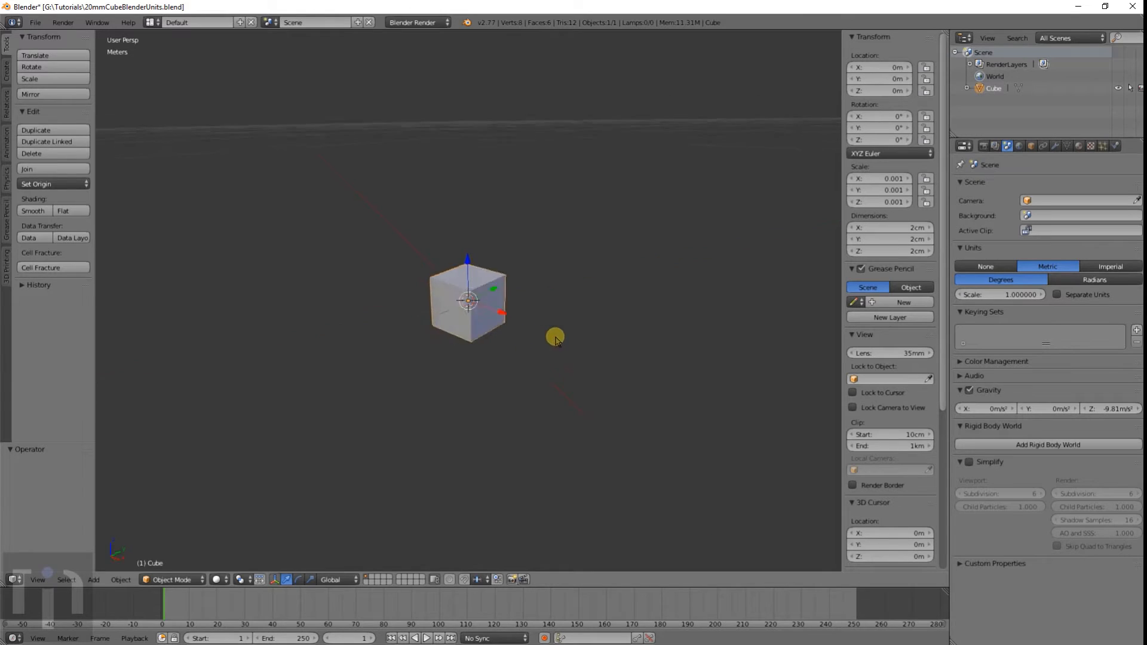
pyautogui.moveTo(592, 379); pyautogui.dragTo(532, 356, button='middle')
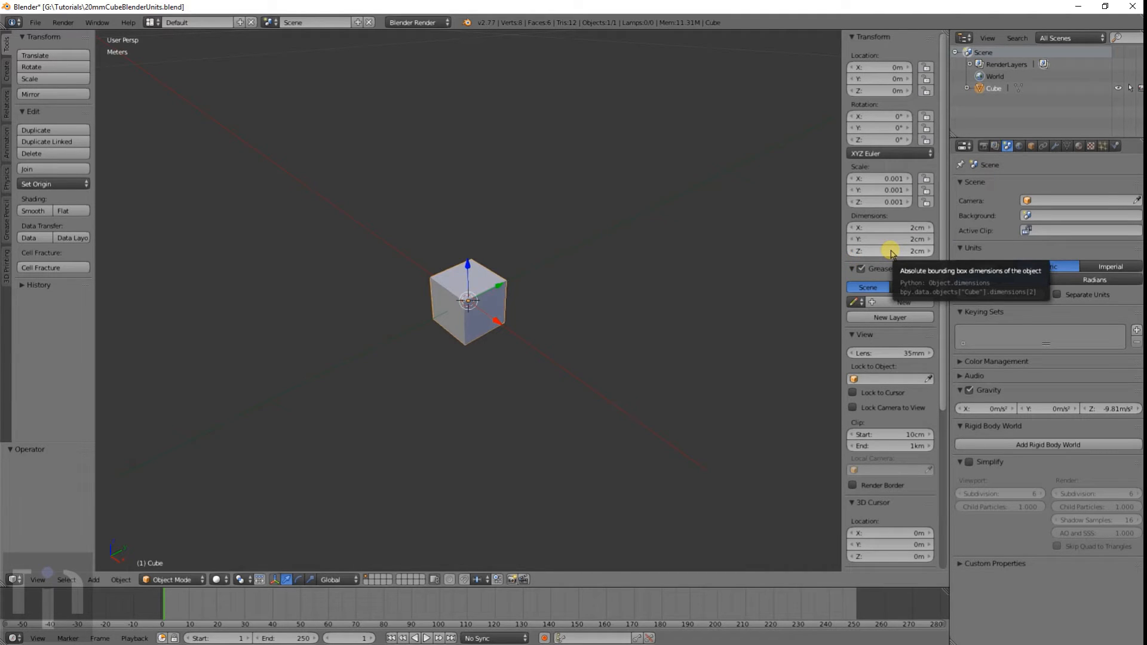
pyautogui.moveTo(504, 328); pyautogui.dragTo(548, 288, button='middle')
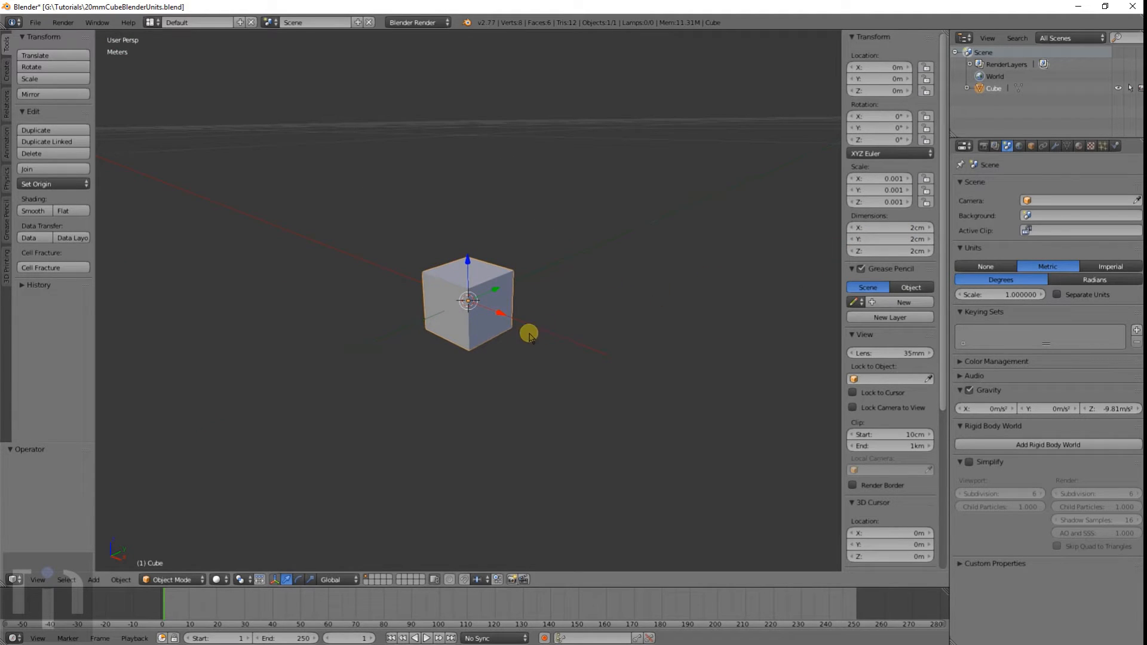
# Switch the scene units to Imperial and set the unit scale to 1000
pyautogui.click(1105, 266)
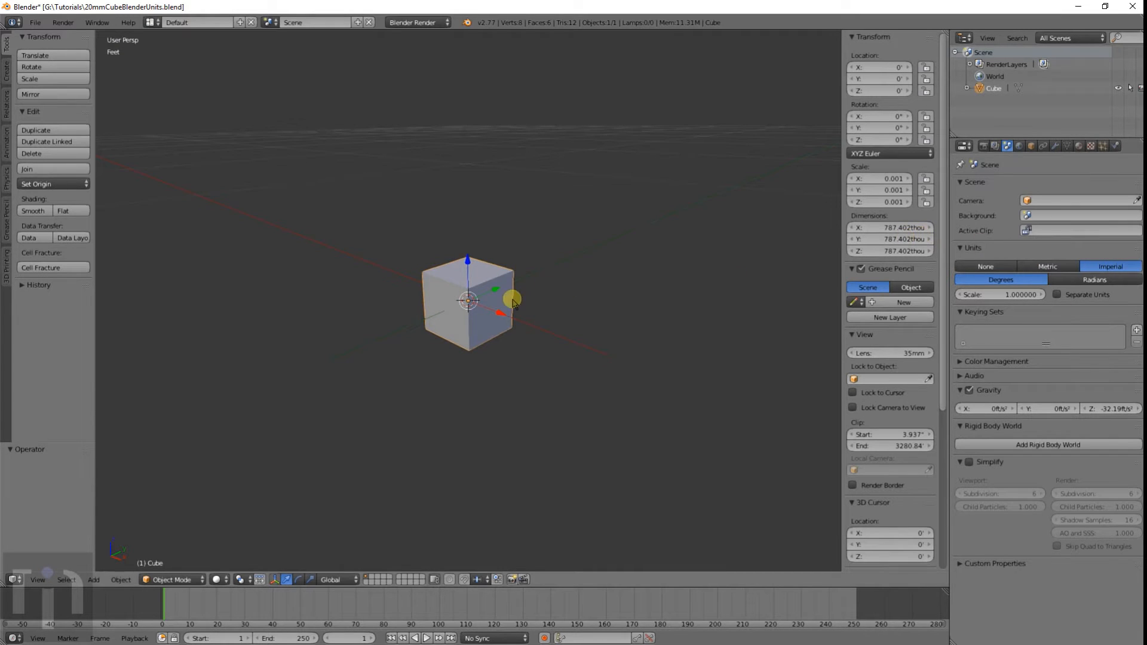
pyautogui.scroll(5, 512, 301)
pyautogui.scroll(-4, 512, 300)
pyautogui.scroll(-5, 573, 293)
pyautogui.scroll(6, 525, 311)
pyautogui.scroll(-2, 523, 312)
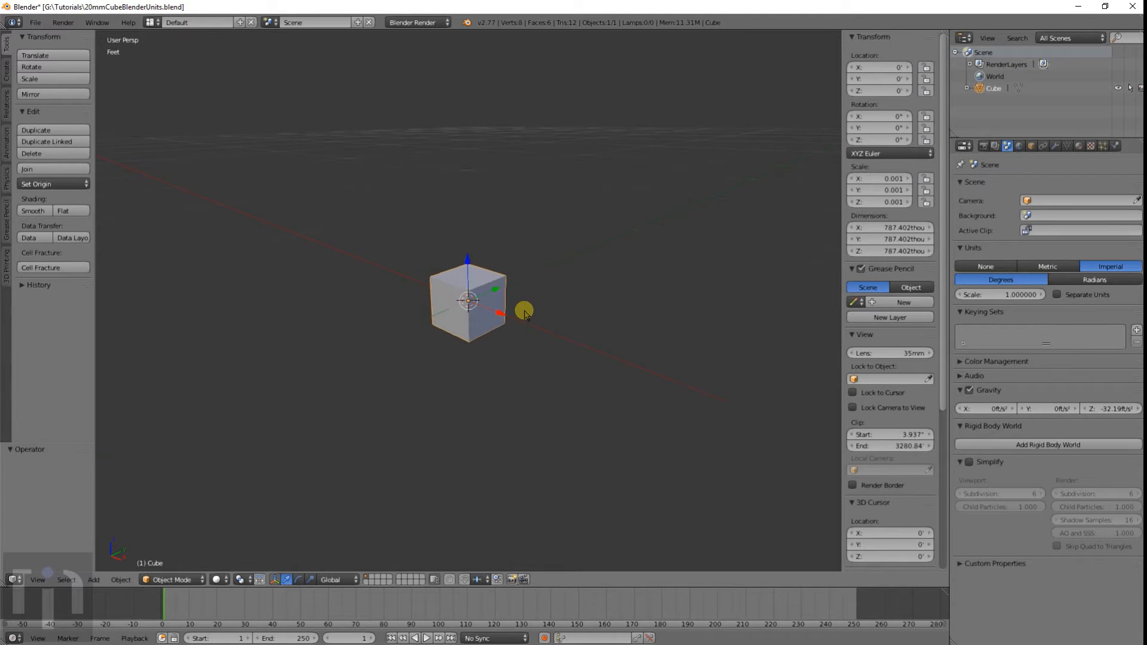
pyautogui.click(543, 342)
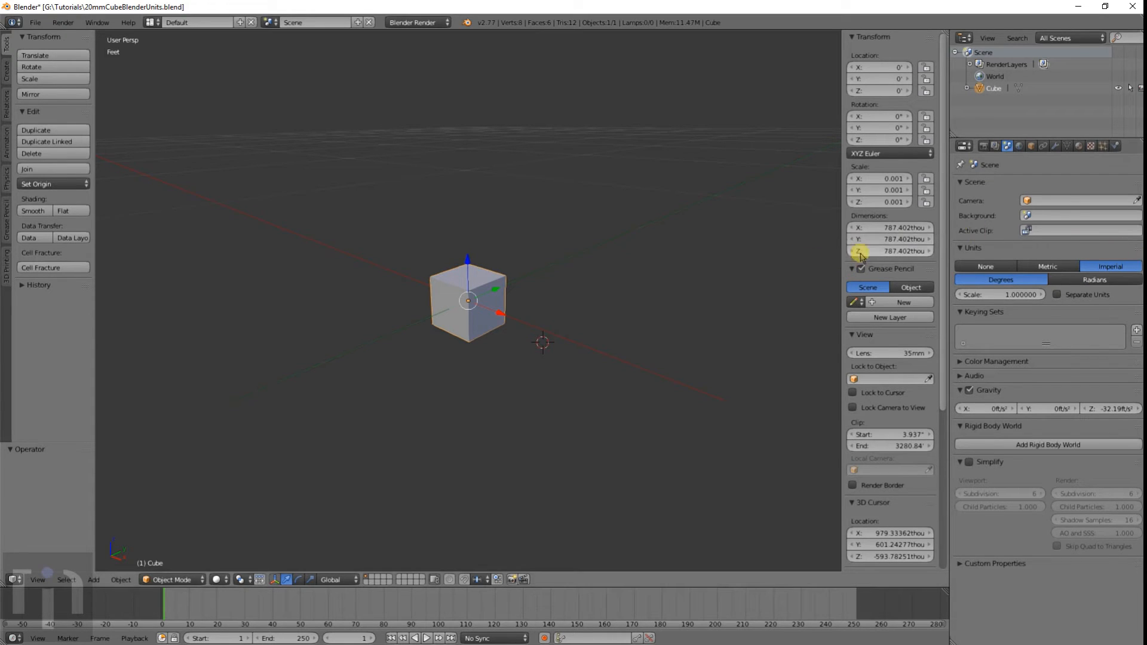
pyautogui.click(992, 297)
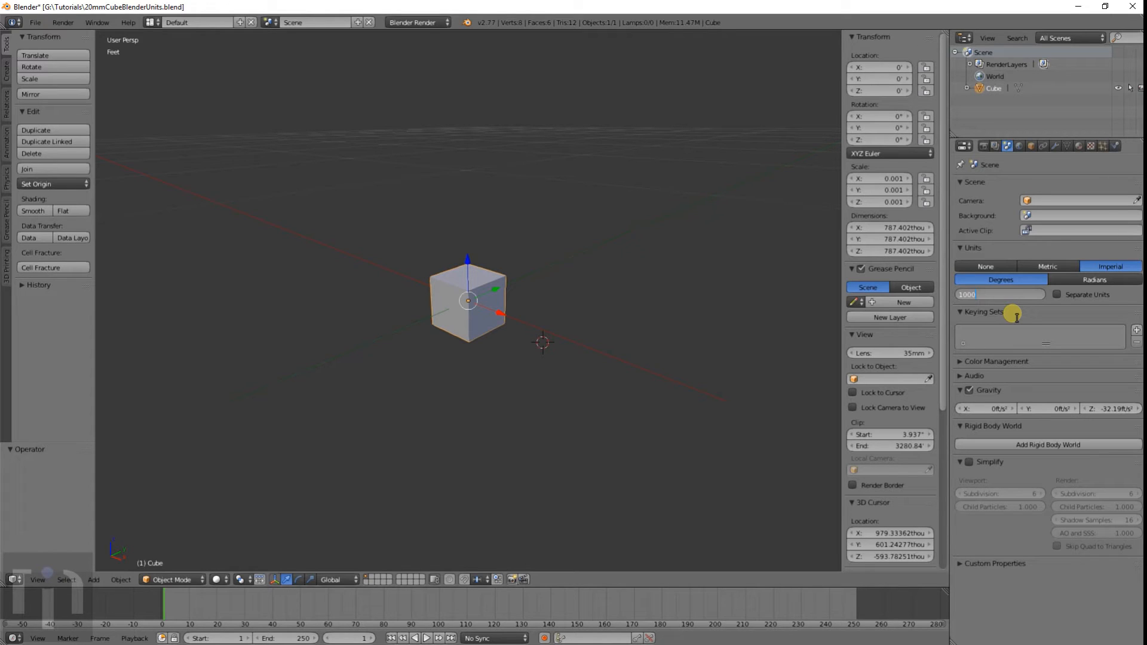
pyautogui.press('Return')
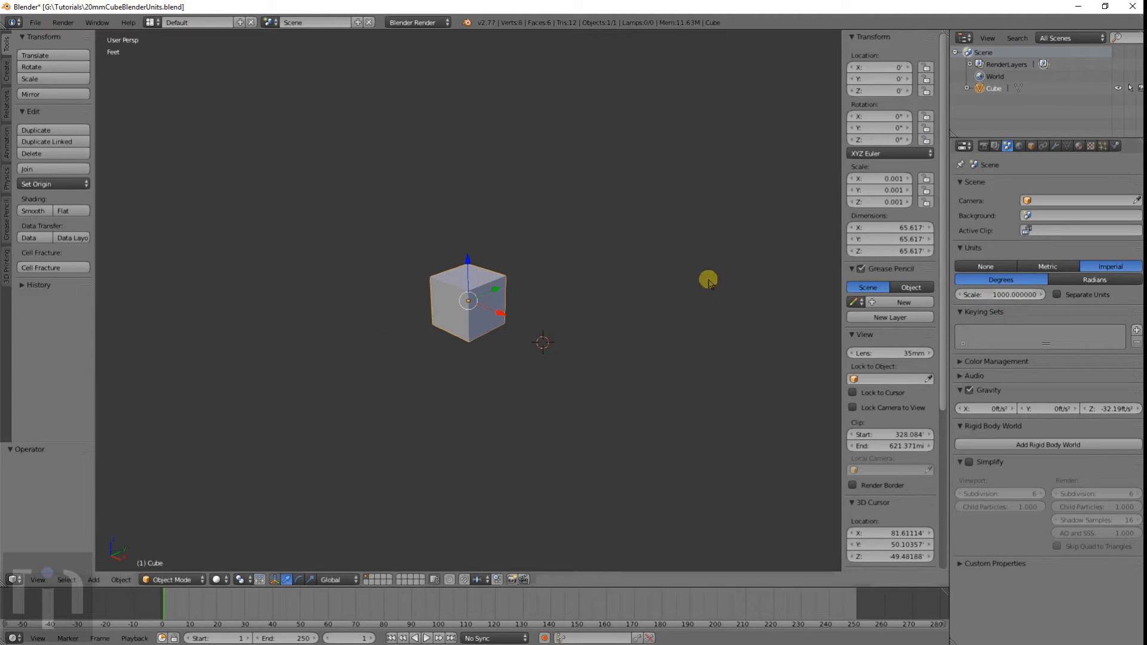
# Set the unit scale of the Imperial scene back to 1
pyautogui.scroll(-5, 777, 266)
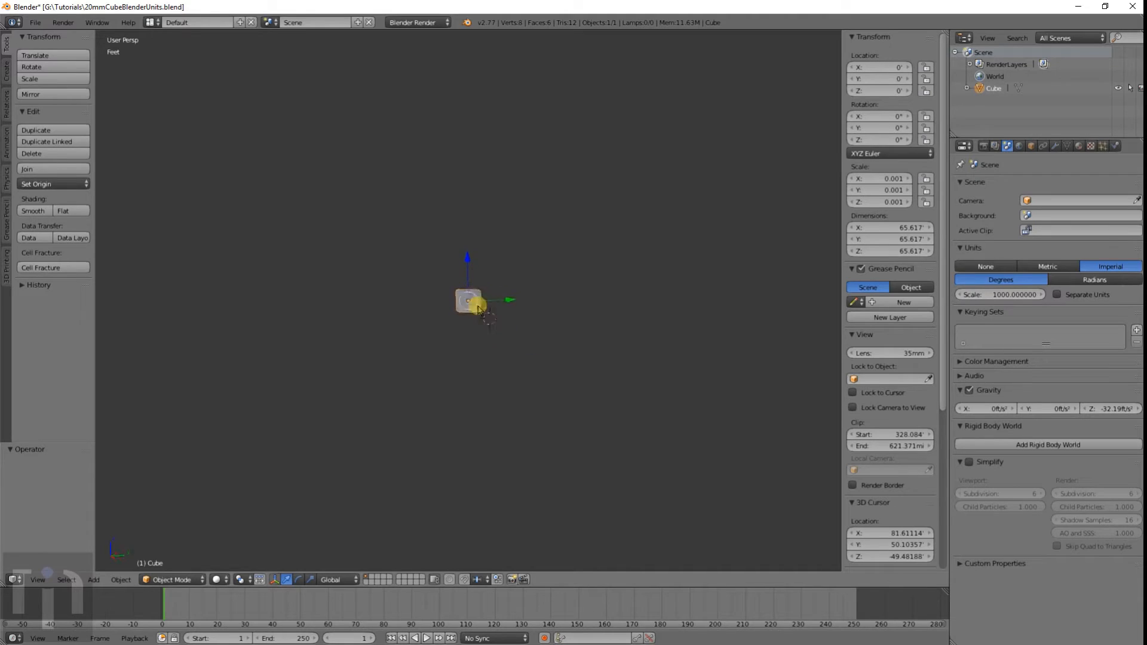
pyautogui.scroll(6, 525, 358)
pyautogui.scroll(-3, 526, 361)
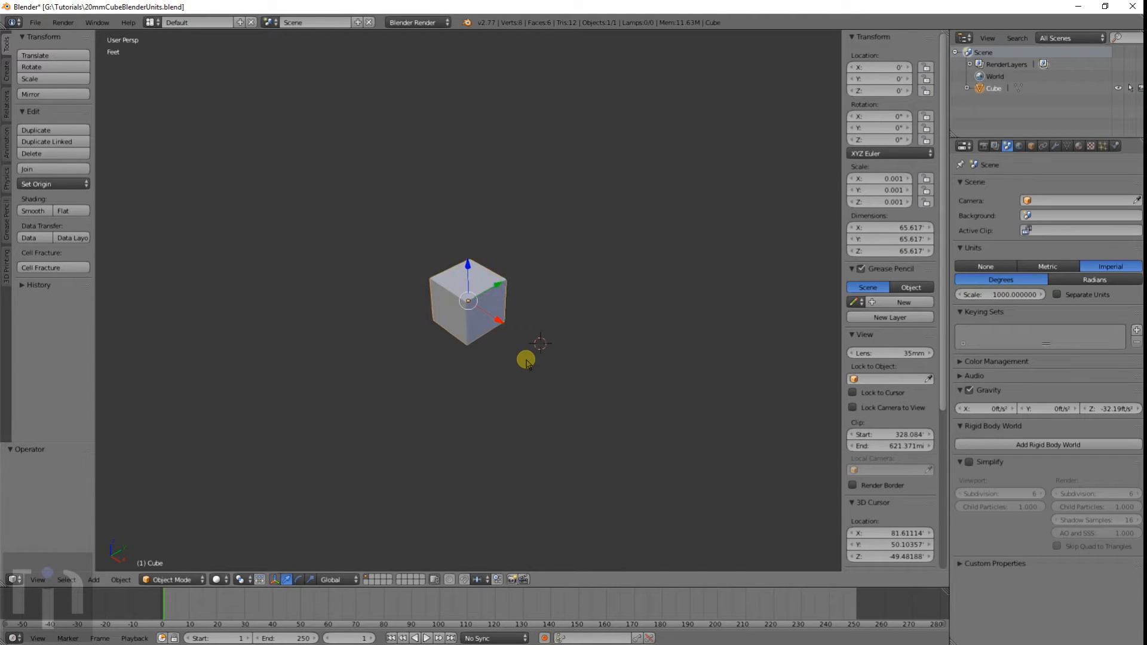
pyautogui.moveTo(603, 347)
pyautogui.mouseDown(button='middle')
pyautogui.moveTo(607, 307)
pyautogui.moveTo(607, 332)
pyautogui.mouseUp(button='middle')
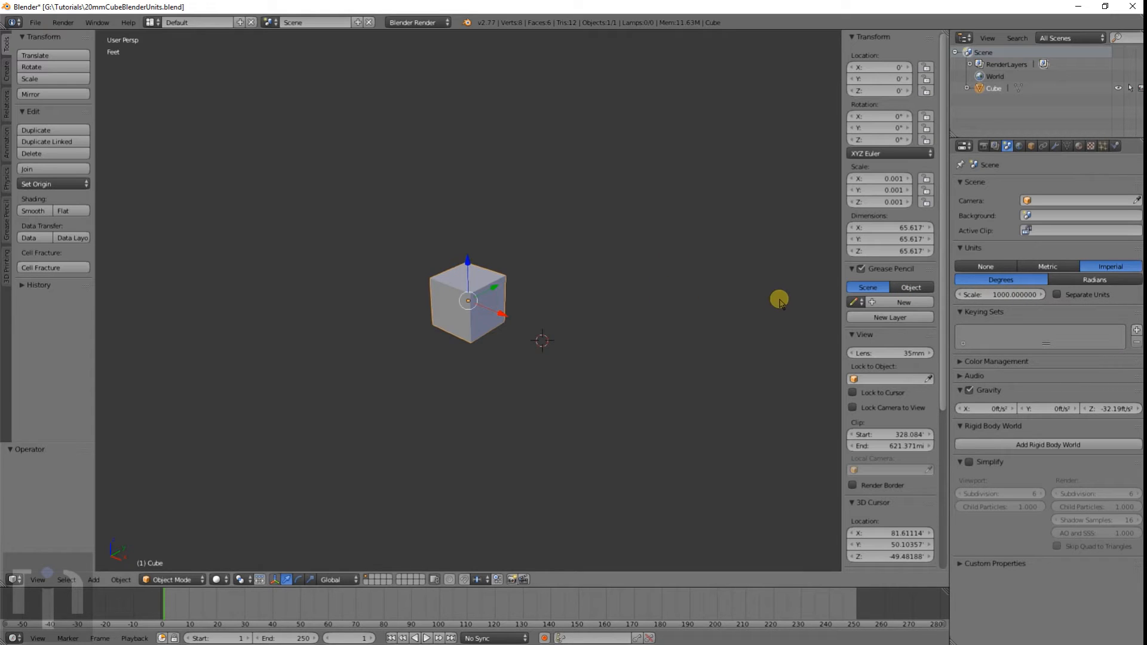
pyautogui.click(1016, 295)
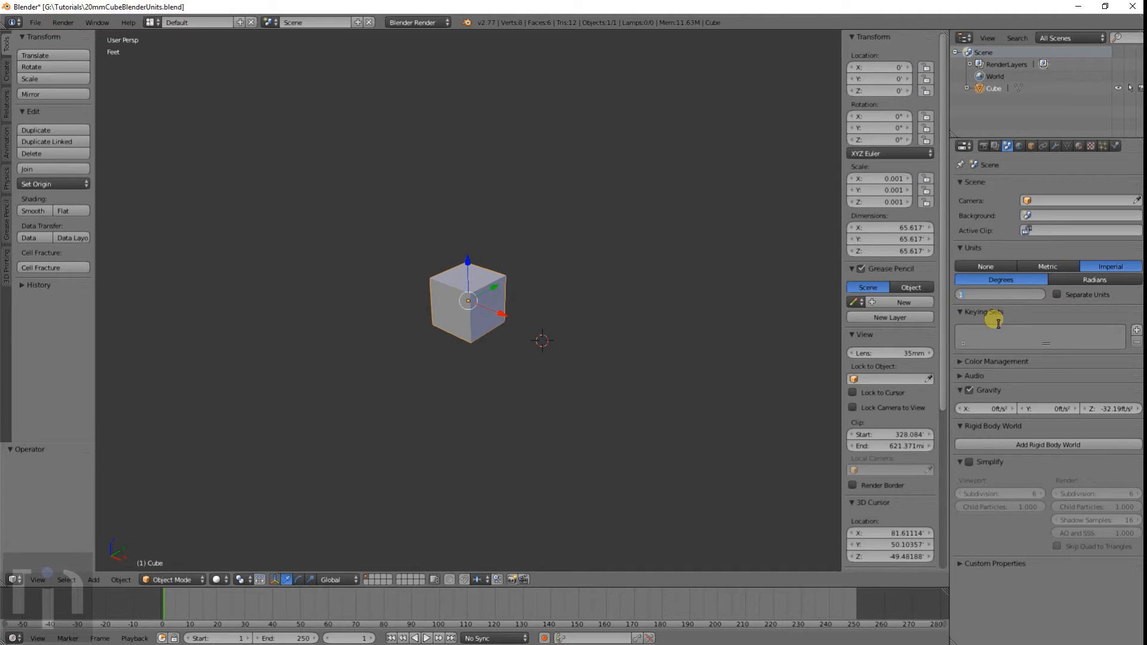
pyautogui.press('Return')
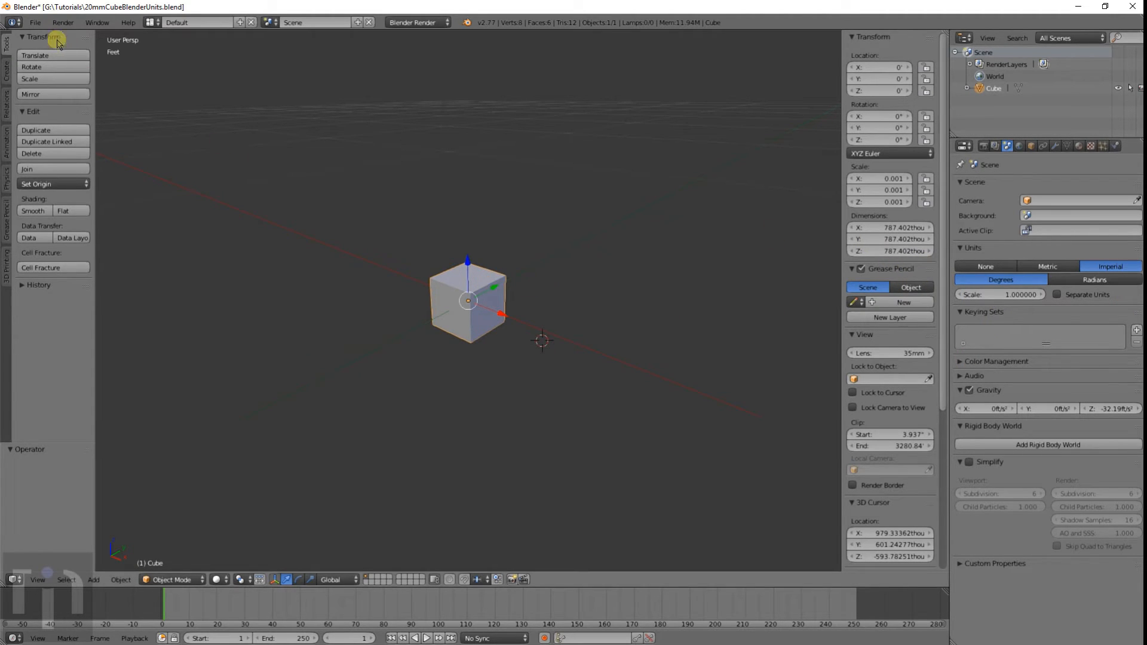
# Start an STL export based on the file name 20mmCubeImperialUnits.stl, limited to the selection and with an export scale of 1000
pyautogui.click(35, 22)
pyautogui.moveTo(75, 249)
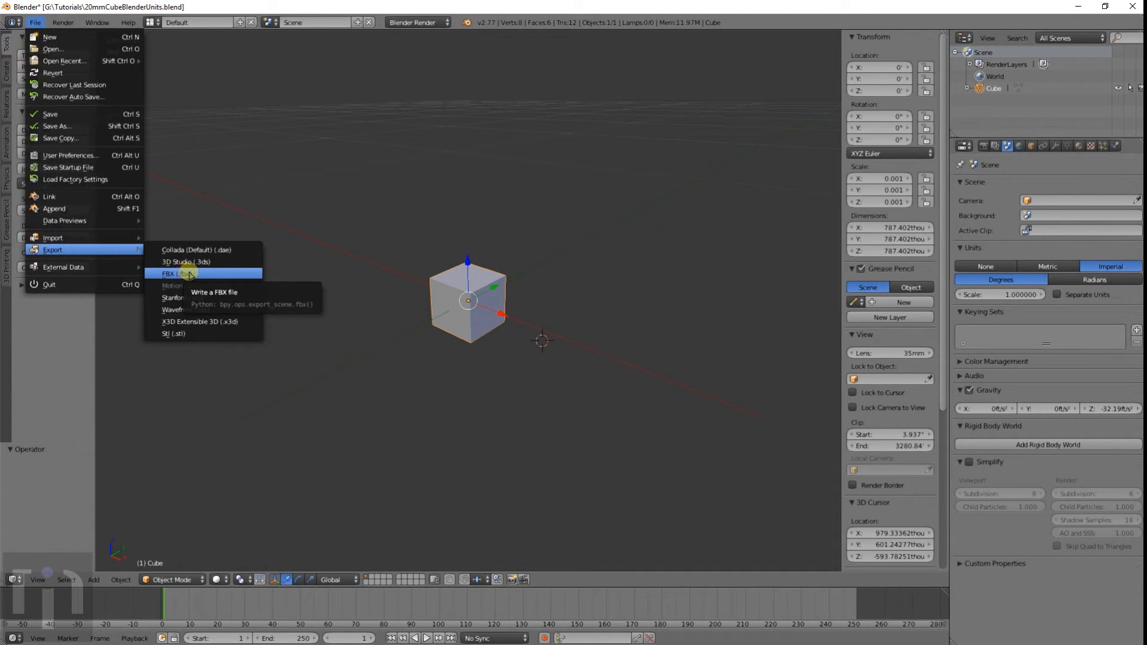
pyautogui.click(216, 333)
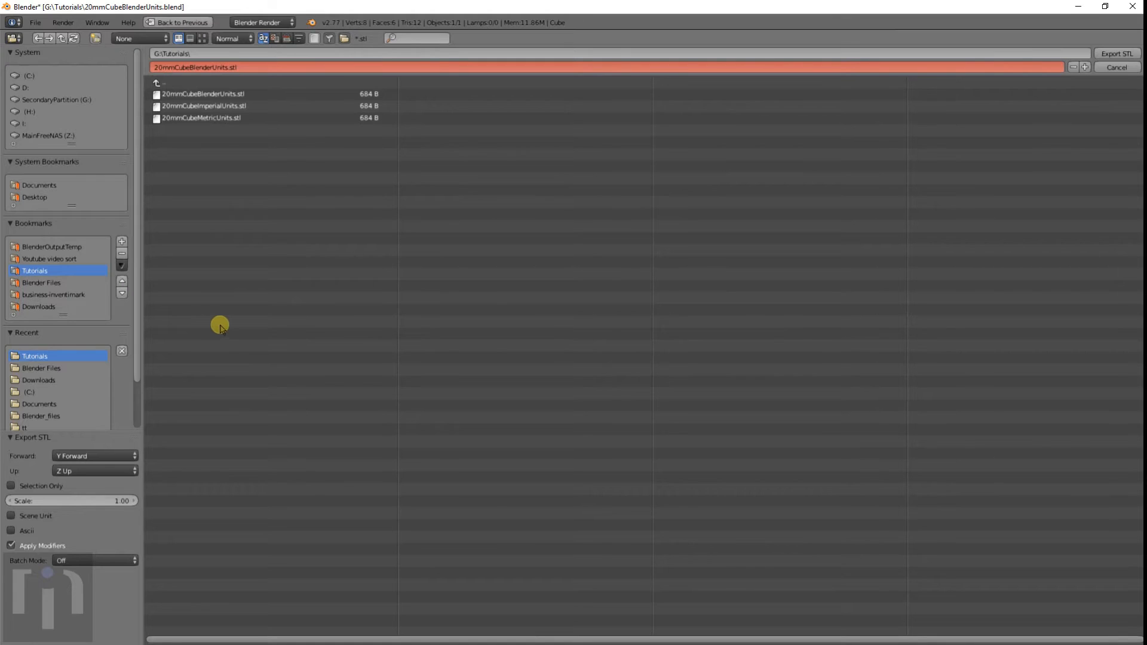
pyautogui.click(213, 107)
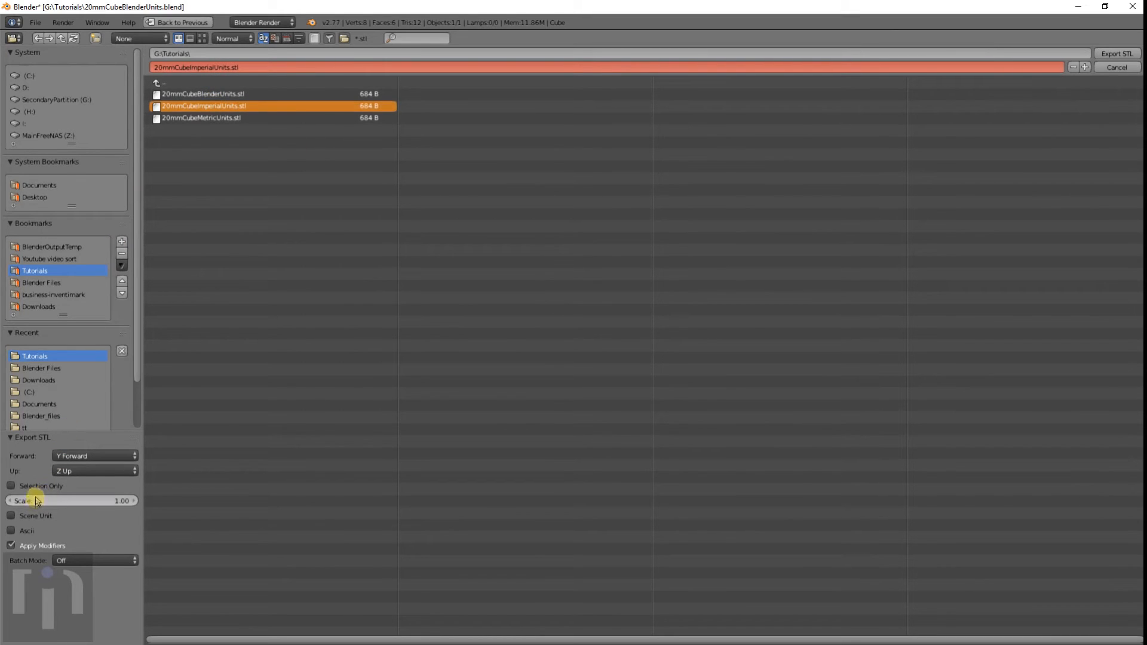
pyautogui.click(12, 486)
pyautogui.click(44, 500)
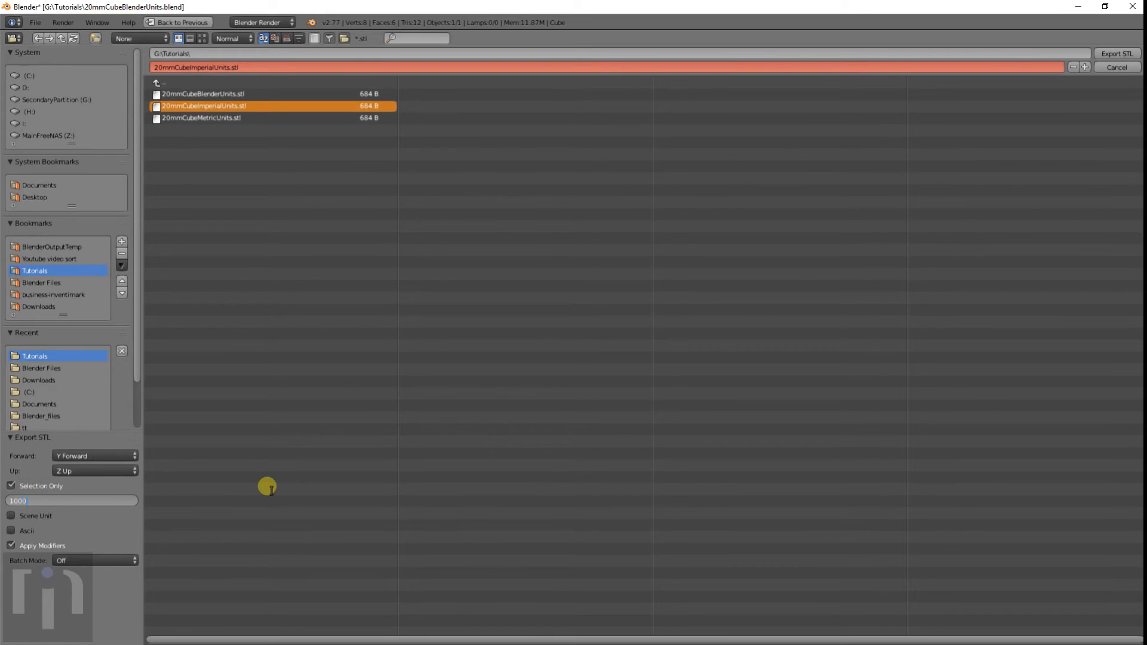
pyautogui.press('Return')
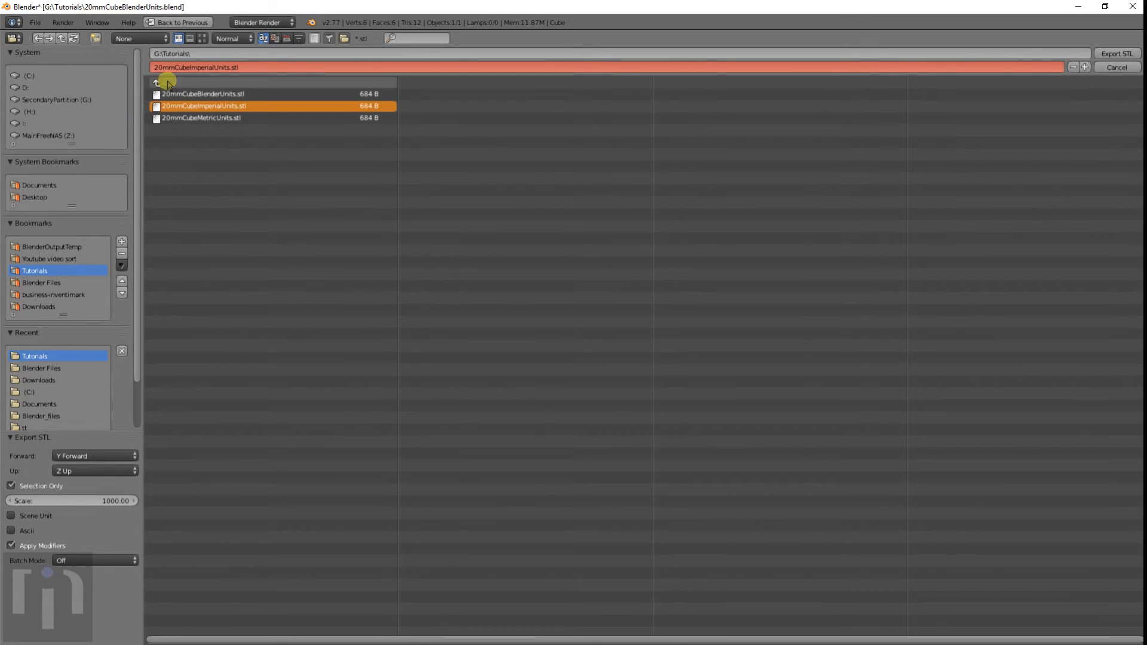
# Rename the export file to 20mmCubeImperialUnits2.stl and export the STL to the Tutorials folder
pyautogui.click(227, 68)
pyautogui.click(227, 67)
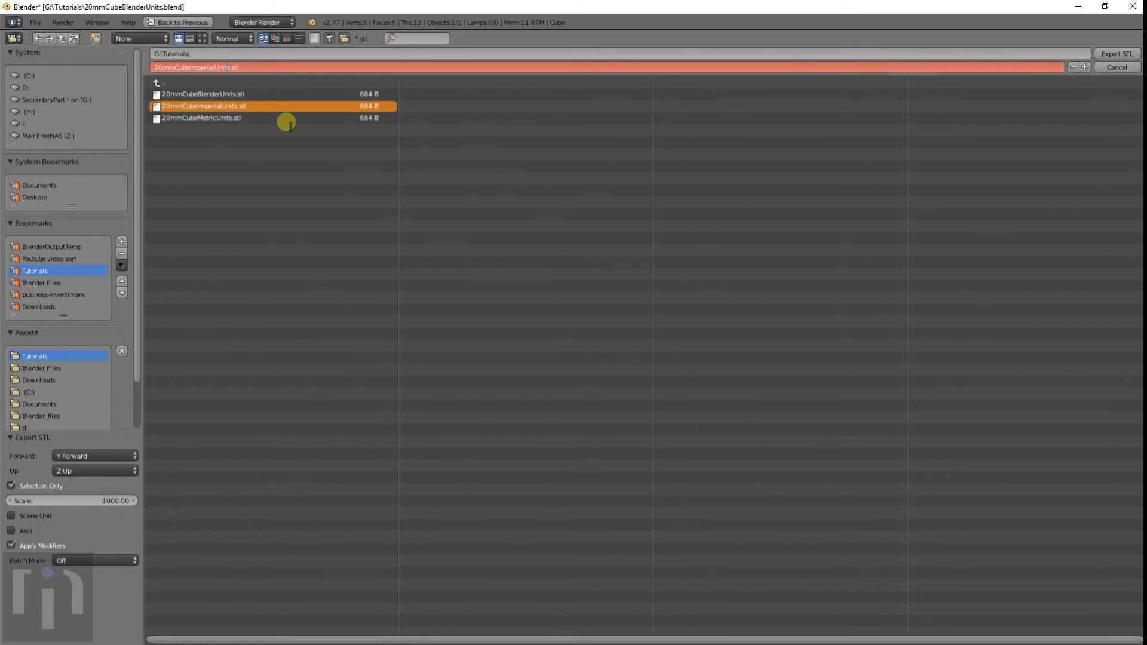
pyautogui.press('Return')
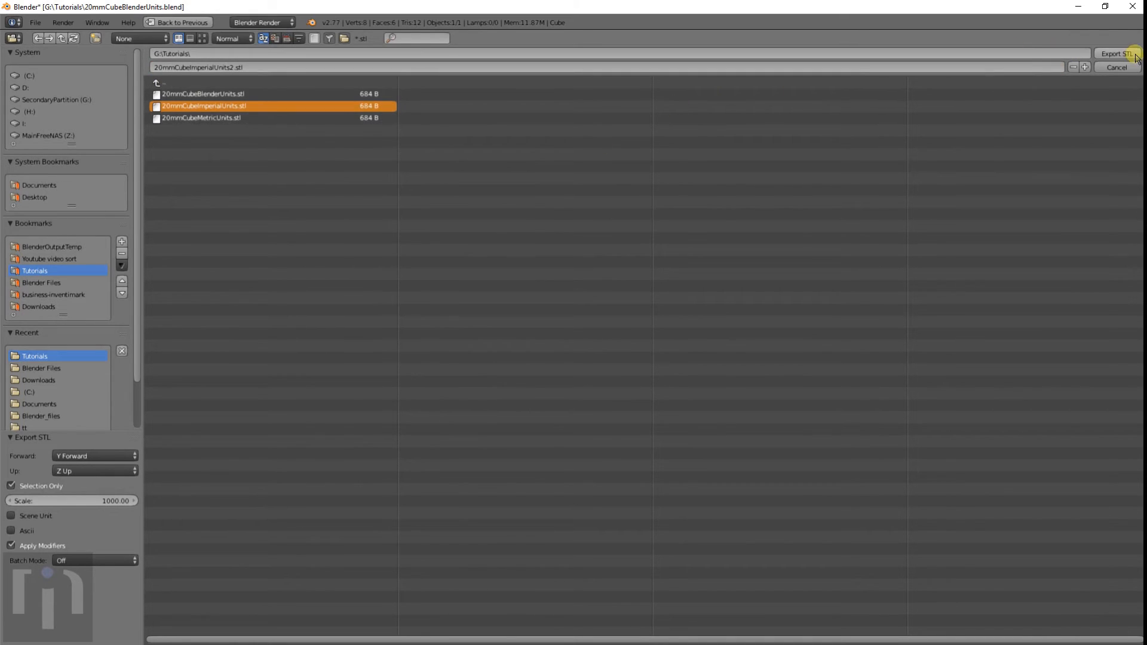
pyautogui.click(1117, 53)
# Switch to Repetier-Host, add 20mmCubeImperialUnits2.stl to the print bed and compare its size with the other three cubes
pyautogui.moveTo(1137, 110)
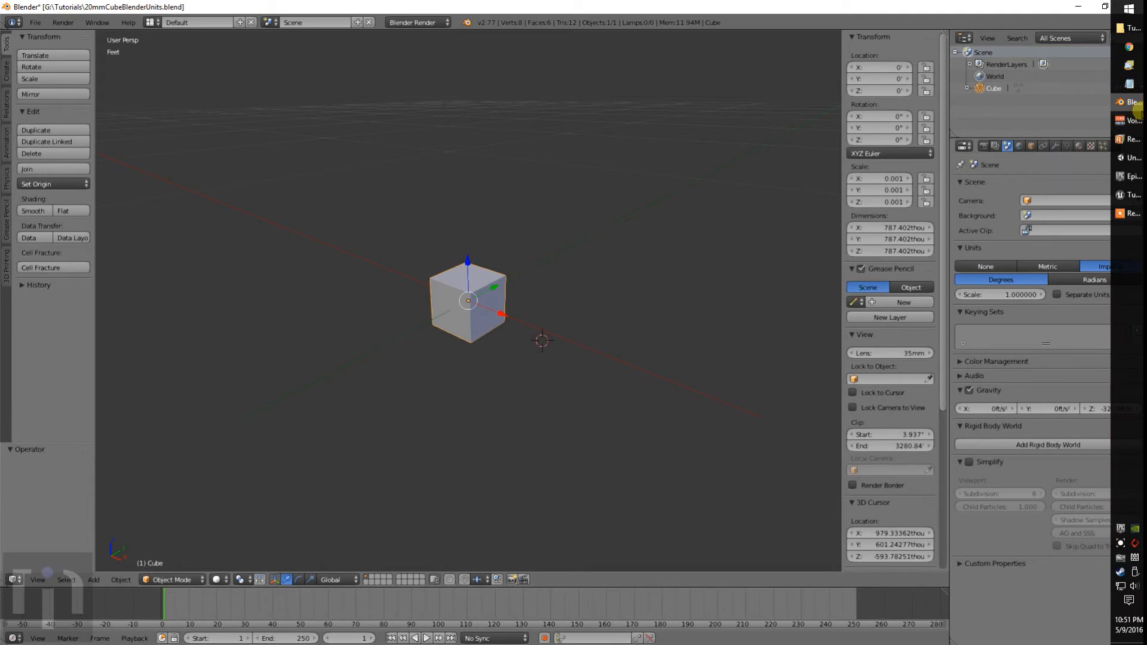
pyautogui.click(1131, 137)
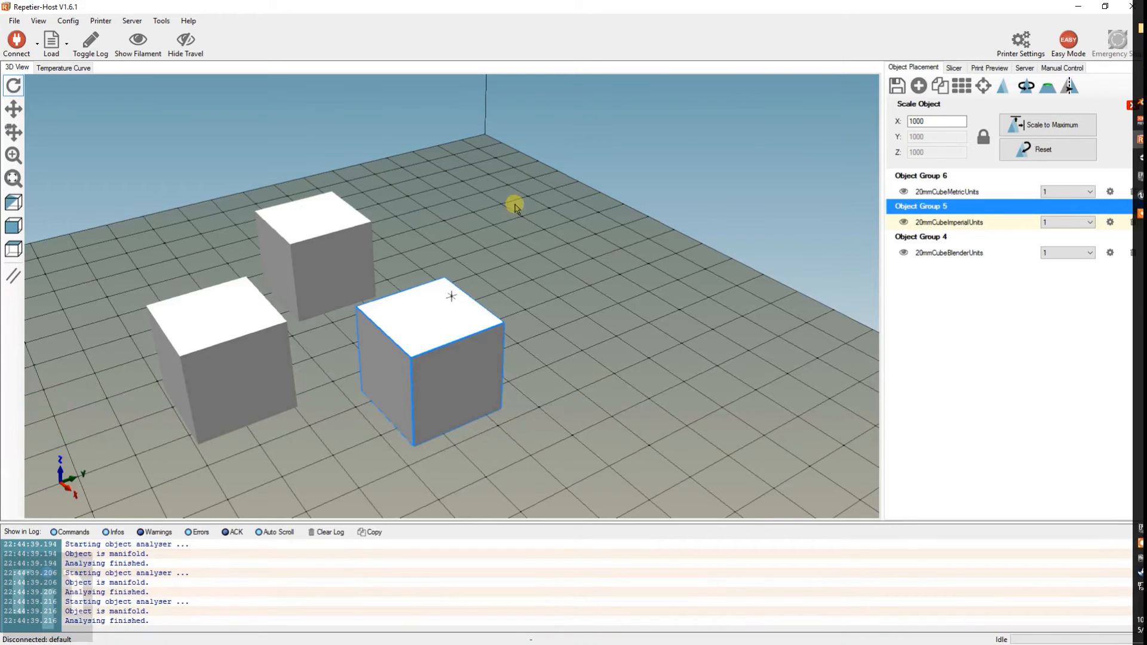
pyautogui.click(919, 85)
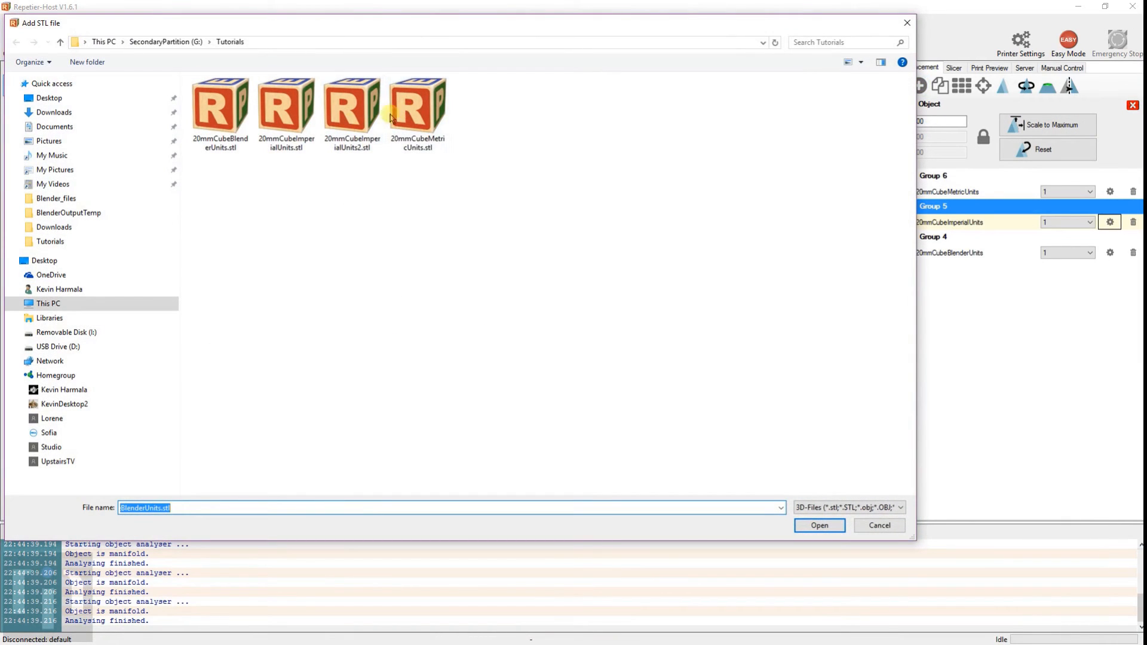
pyautogui.click(361, 119)
pyautogui.doubleClick(362, 119)
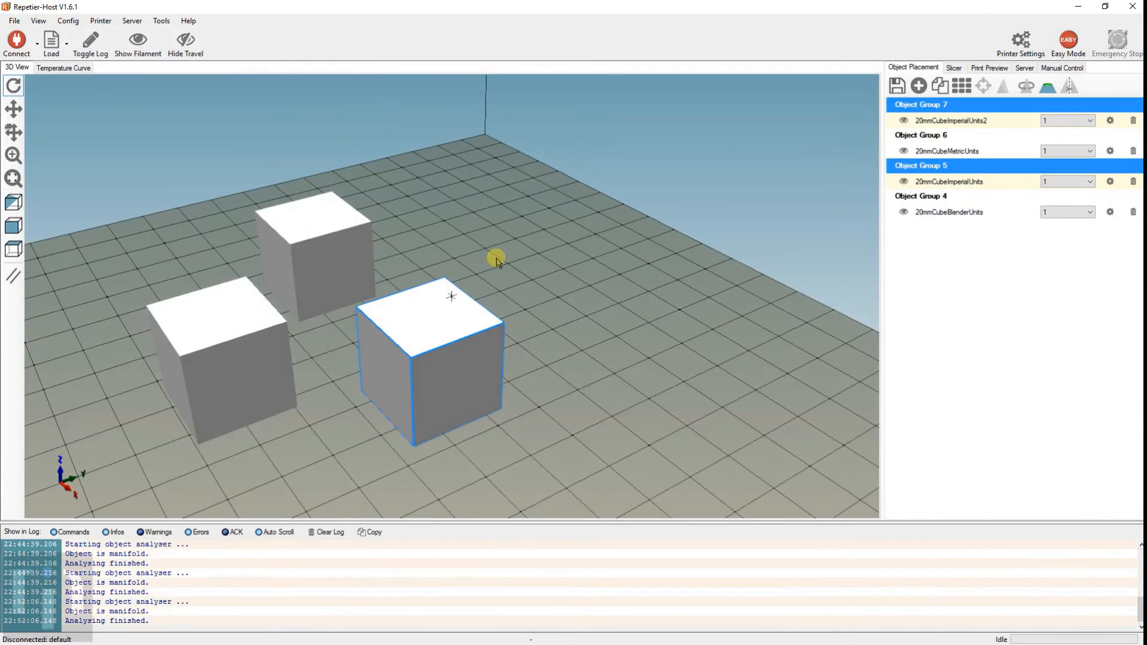
pyautogui.scroll(-3, 516, 267)
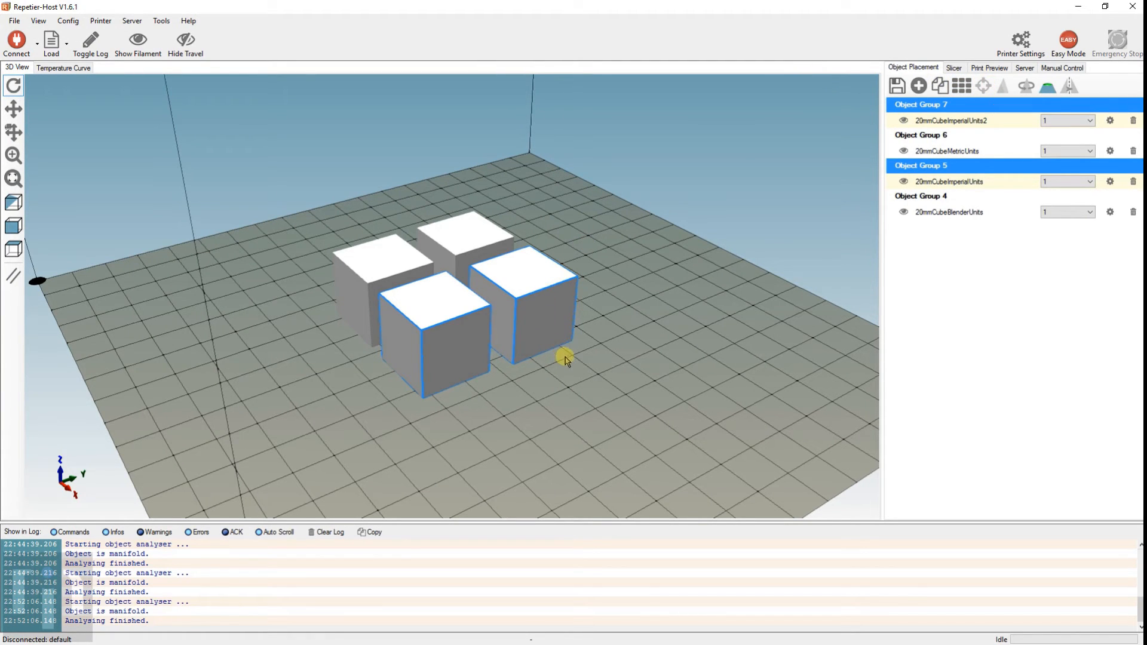
pyautogui.moveTo(486, 430); pyautogui.dragTo(1127, 267)
# Switch to Unity and compare the sizes of the 20mmCubeBlenderUnits, 20mmCubeMetricUnits and 20mmCubeImperialUnits objects in the scene
pyautogui.moveTo(1127, 269)
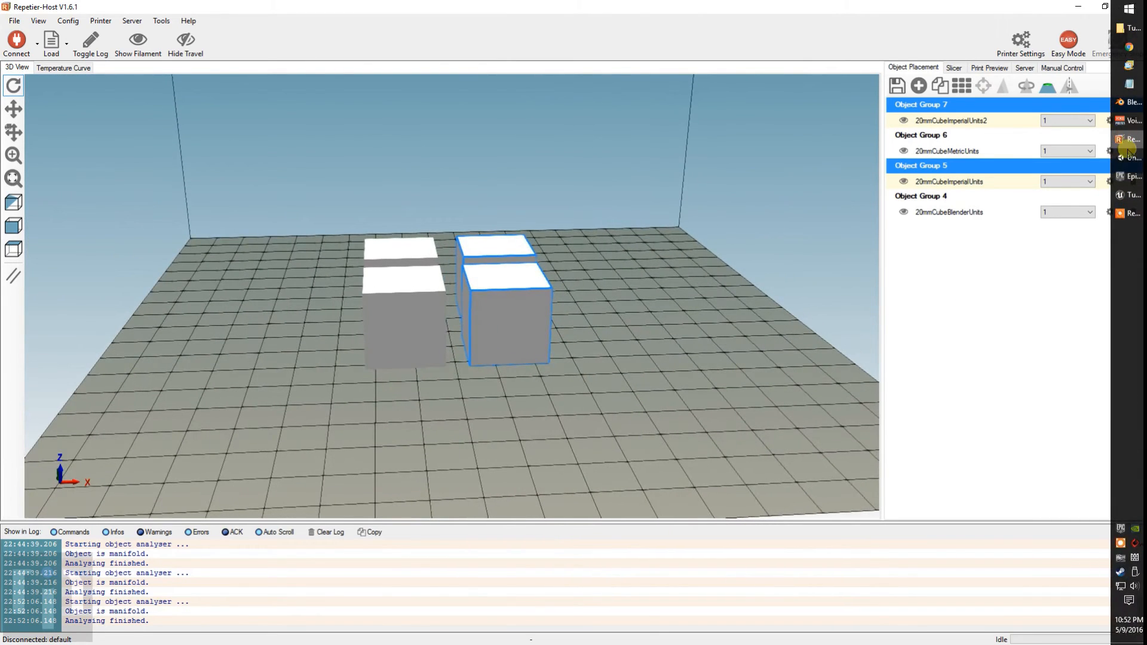
pyautogui.click(1129, 157)
pyautogui.moveTo(647, 281); pyautogui.dragTo(627, 316)
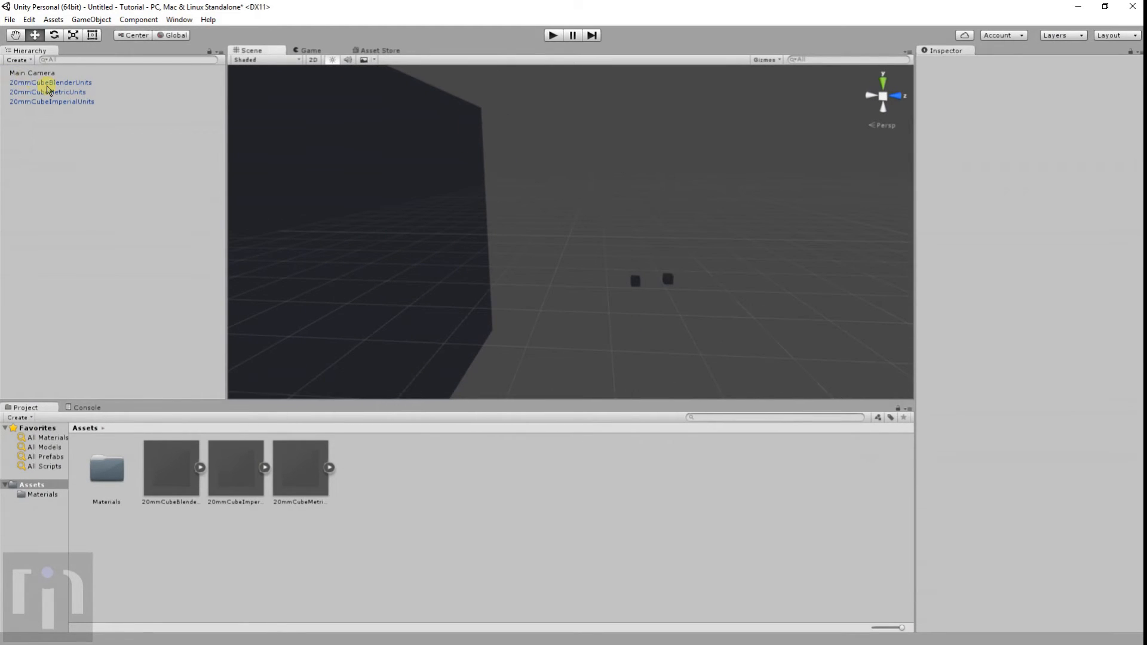
pyautogui.click(49, 83)
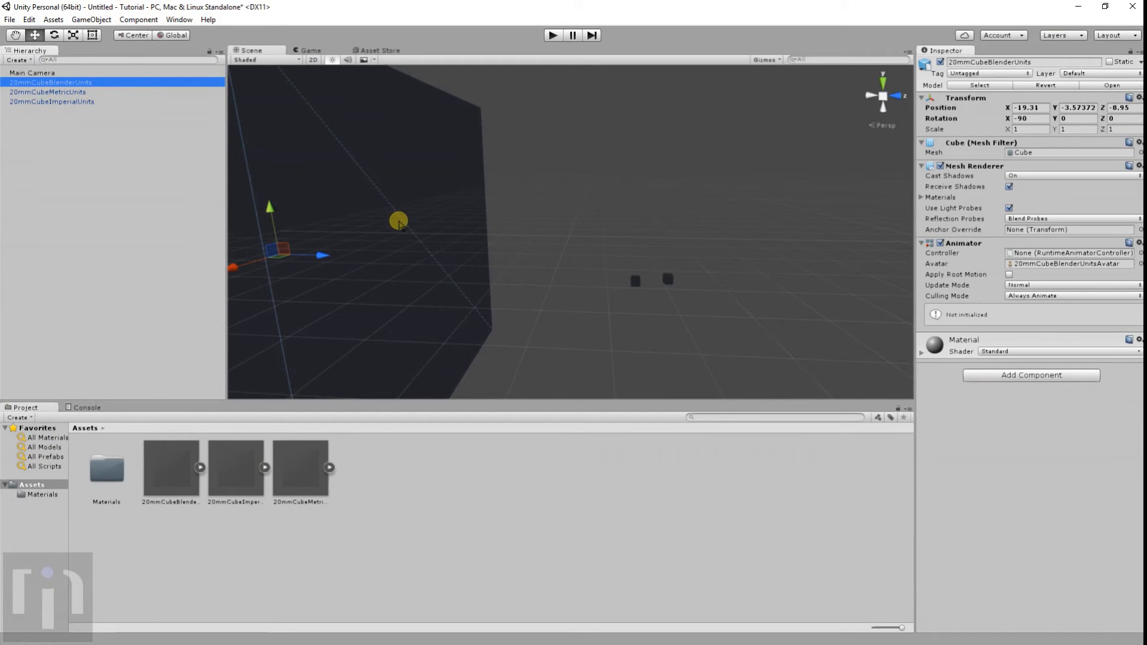
pyautogui.click(80, 93)
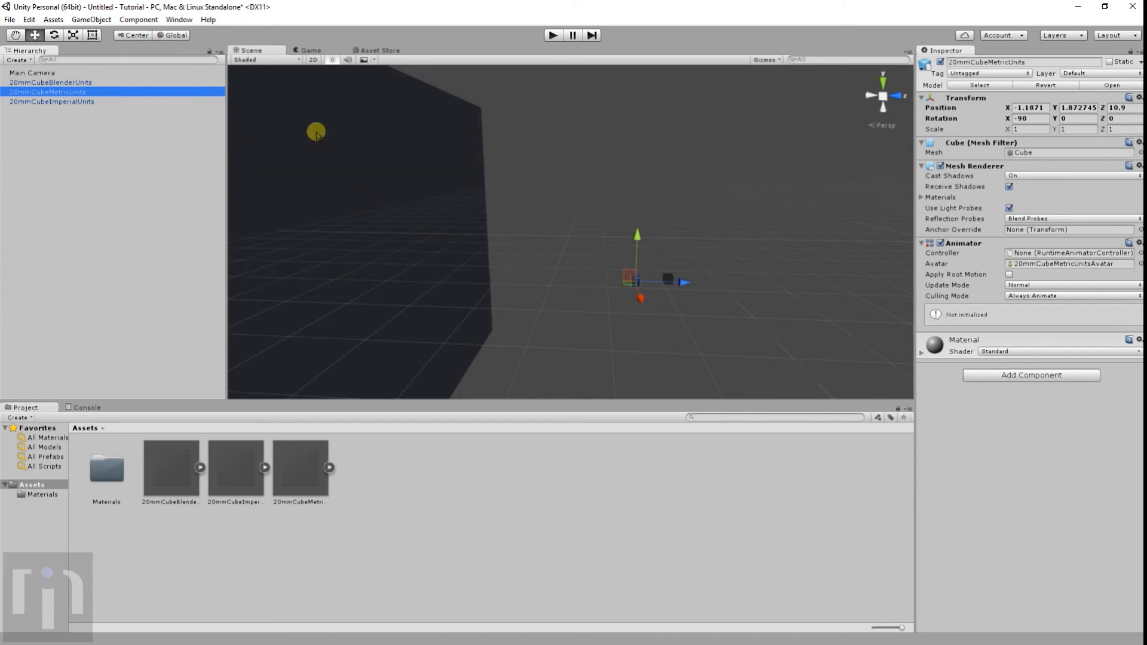
pyautogui.click(667, 280)
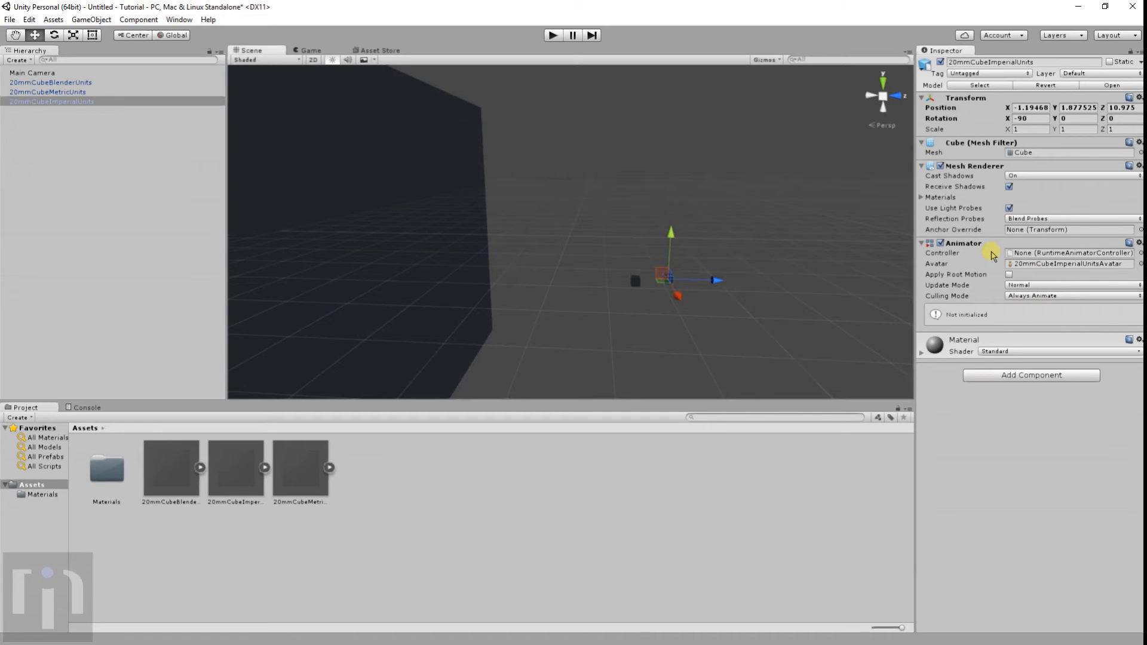
pyautogui.click(635, 282)
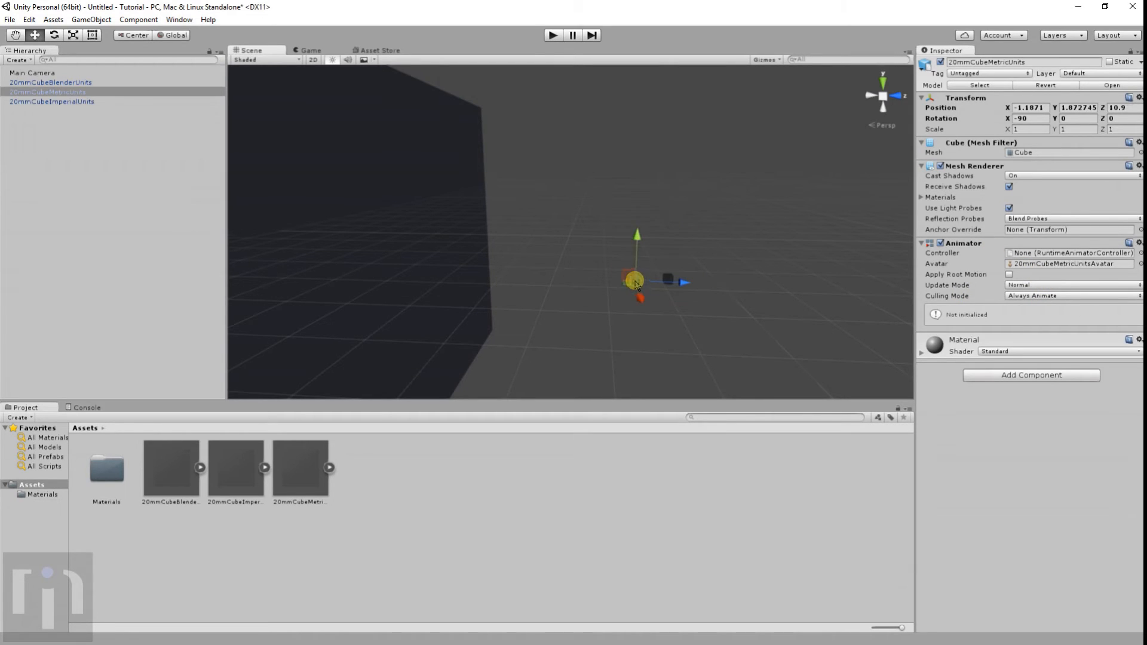
pyautogui.click(300, 150)
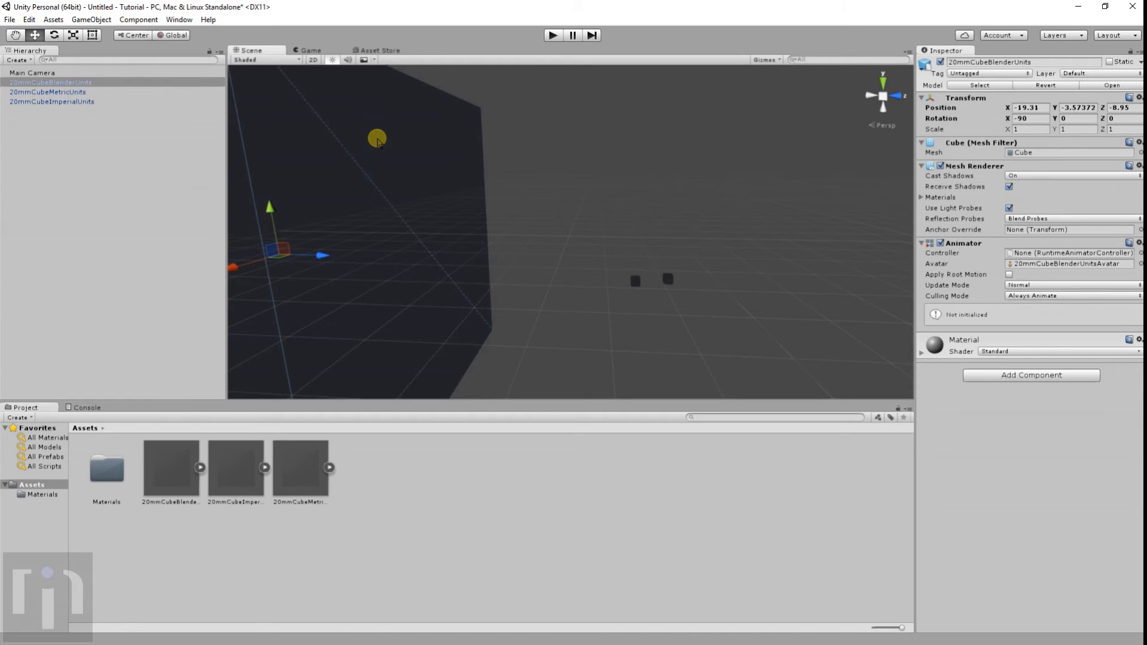
pyautogui.click(637, 282)
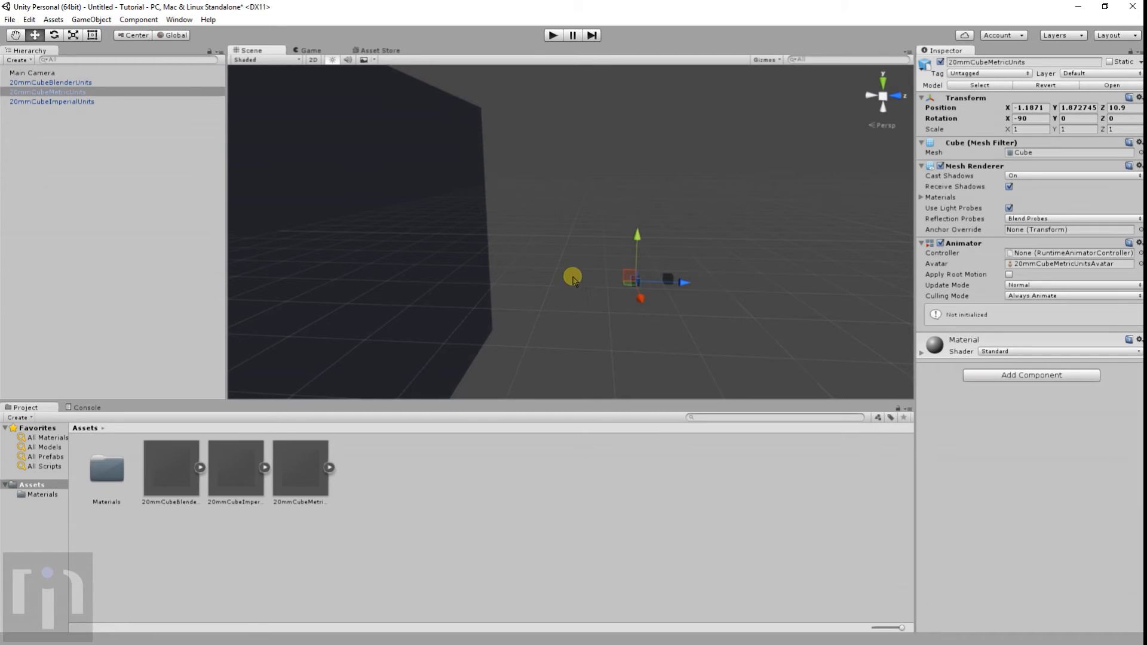
# Switch to Unreal Editor and compare the two small cubes in the level, ending with 20mmCubeMetricUnits selected
pyautogui.moveTo(1139, 143)
pyautogui.click(1131, 195)
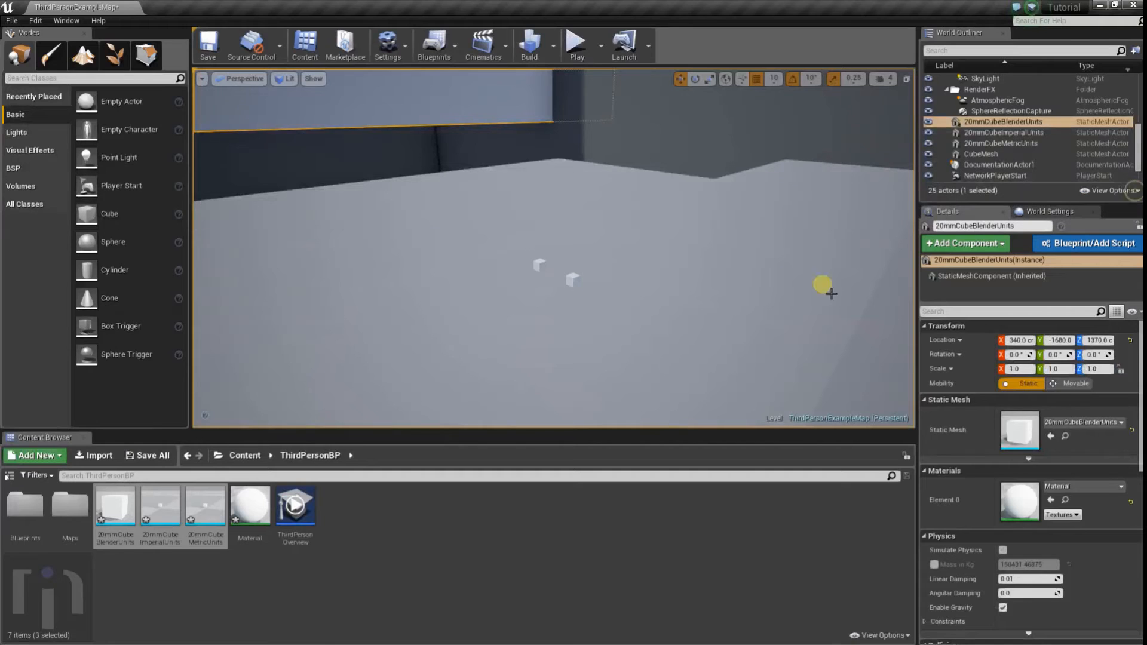
pyautogui.moveTo(640, 291)
pyautogui.mouseDown(button='right')
pyautogui.moveTo(640, 253)
pyautogui.moveTo(479, 143)
pyautogui.moveTo(502, 92)
pyautogui.moveTo(642, 282)
pyautogui.moveTo(663, 335)
pyautogui.moveTo(663, 389)
pyautogui.moveTo(645, 379)
pyautogui.moveTo(704, 333)
pyautogui.moveTo(550, 159)
pyautogui.moveTo(743, 341)
pyautogui.moveTo(763, 394)
pyautogui.moveTo(812, 404)
pyautogui.moveTo(640, 291)
pyautogui.mouseUp(button='right')
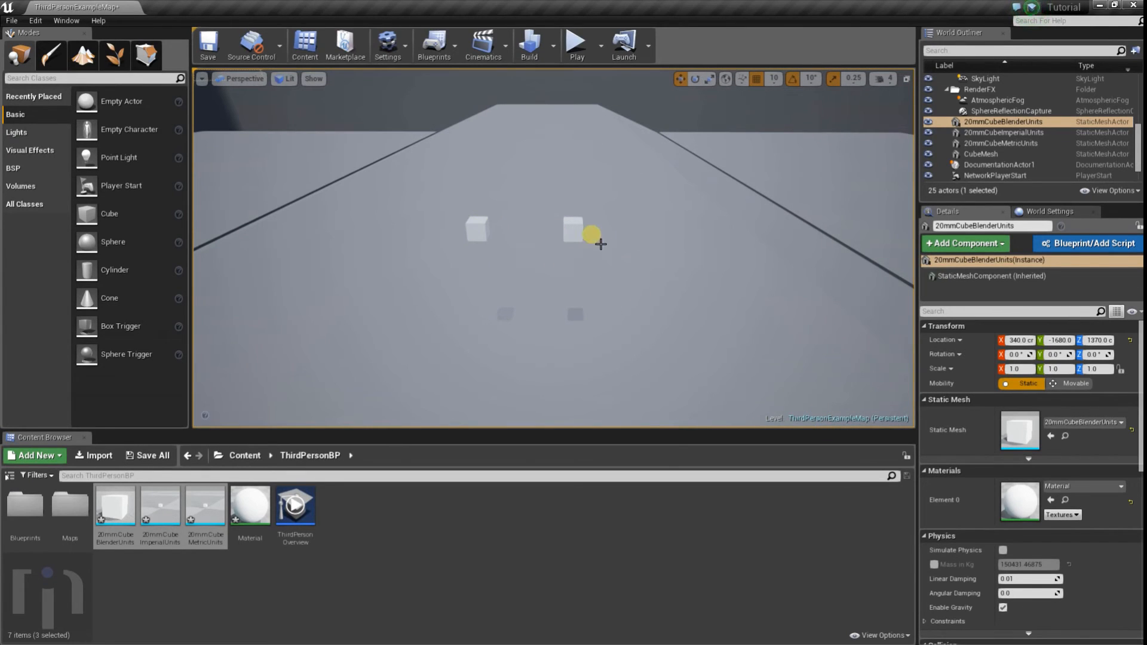
pyautogui.click(481, 233)
pyautogui.click(575, 238)
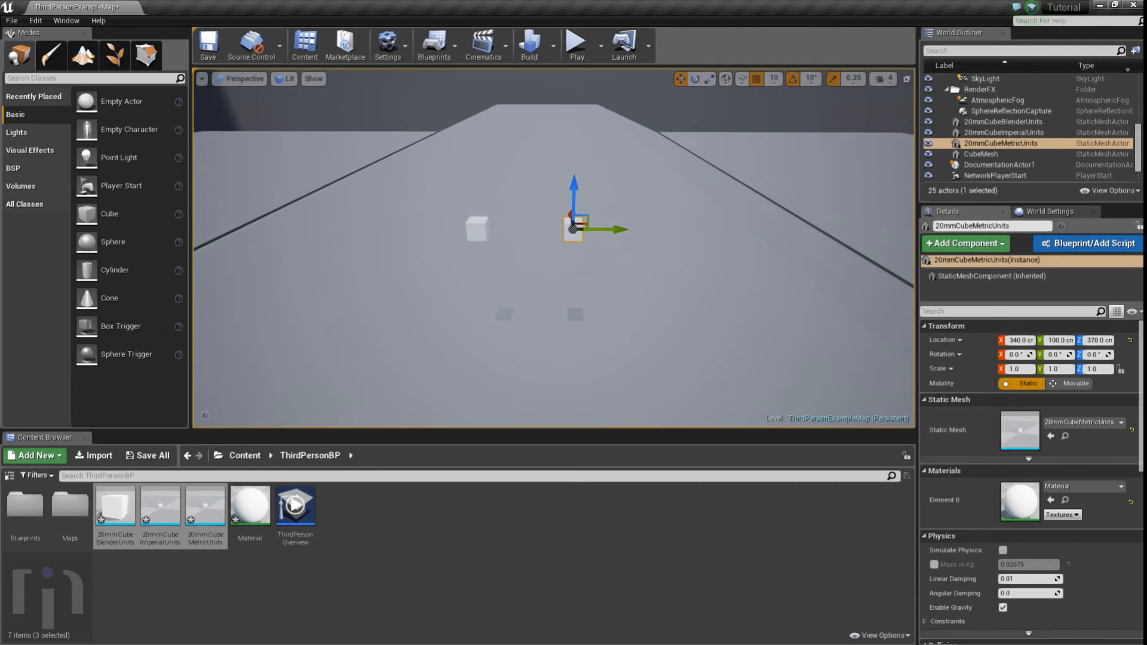
# Minimise the Unreal Editor, Unity and Repetier-Host windows and return to Blender
pyautogui.click(1098, 12)
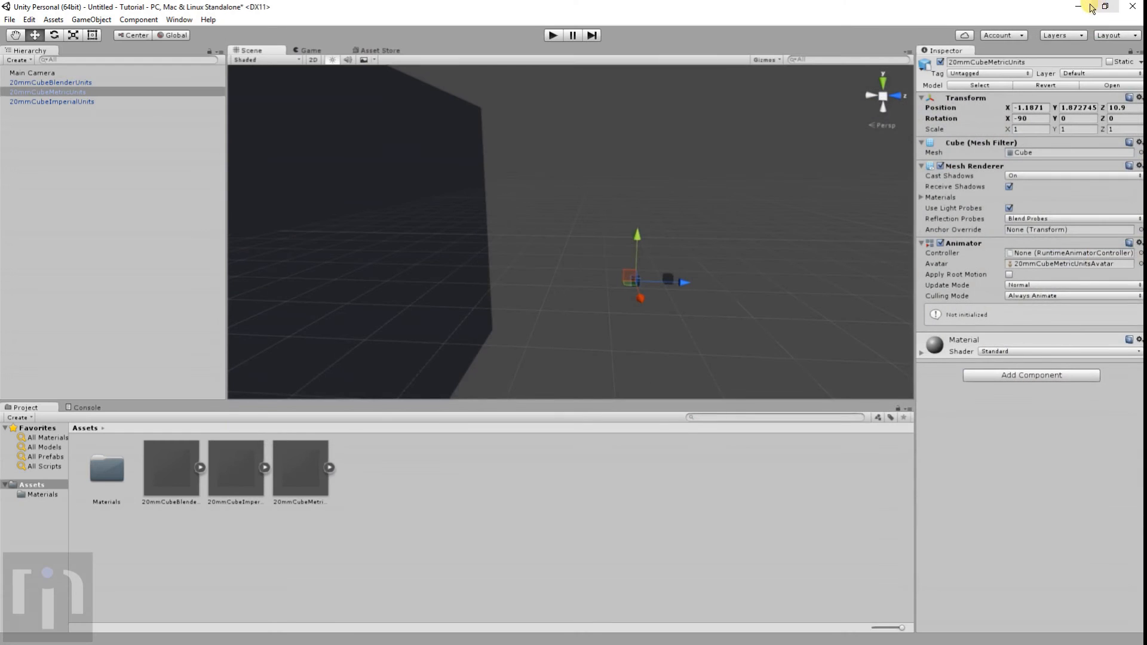
pyautogui.click(1080, 7)
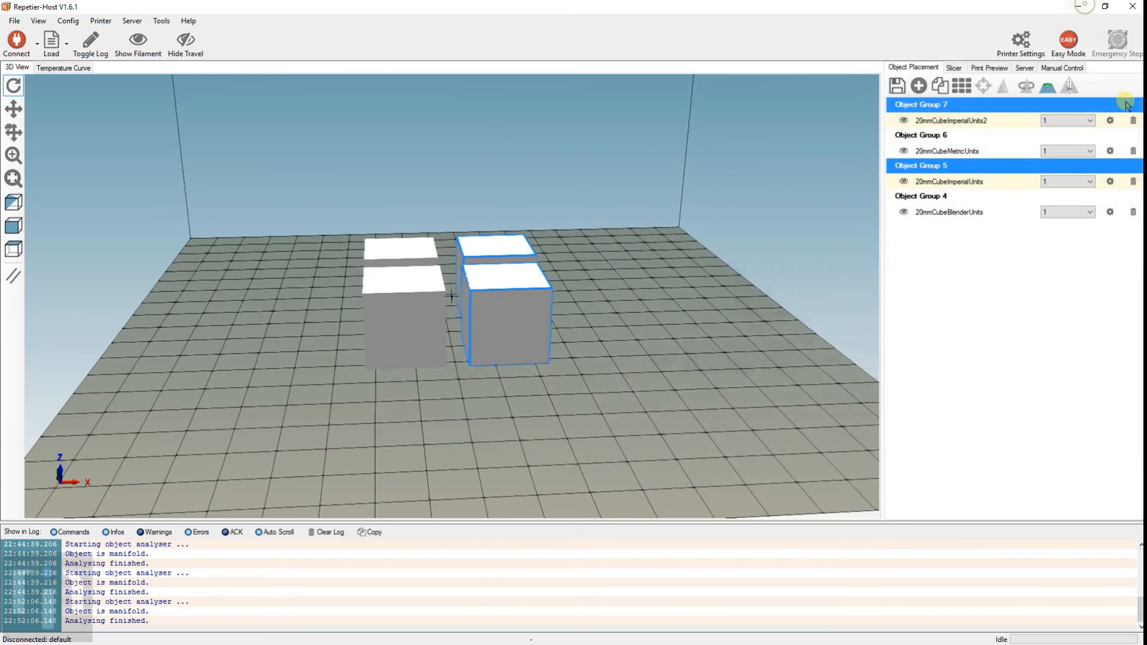
pyautogui.click(1080, 7)
pyautogui.moveTo(1132, 163)
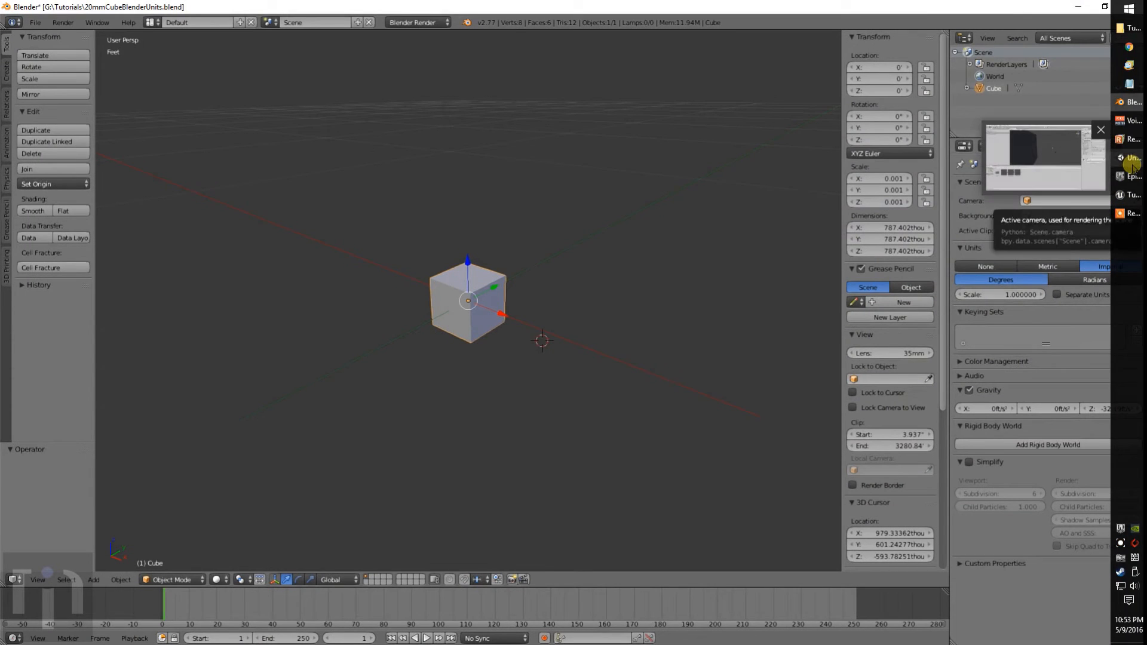
pyautogui.click(1129, 106)
pyautogui.click(1130, 107)
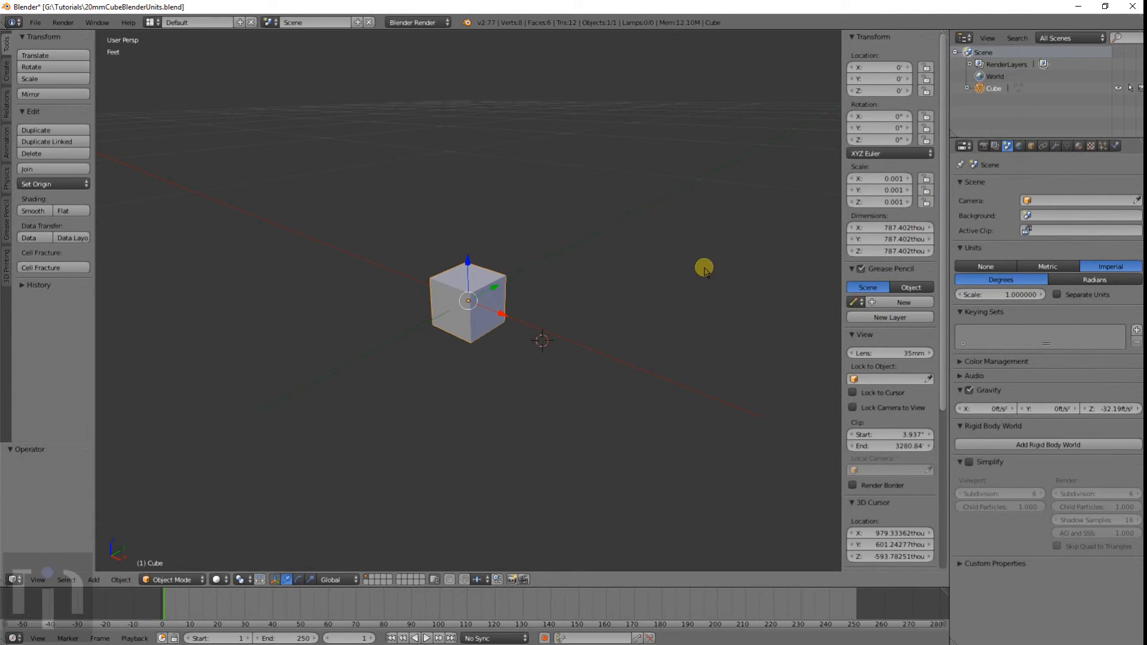
# Apply the cube's scale to its mesh data
pyautogui.moveTo(693, 366)
pyautogui.mouseDown(button='middle')
pyautogui.moveTo(594, 374)
pyautogui.moveTo(620, 343)
pyautogui.moveTo(689, 353)
pyautogui.mouseUp(button='middle')
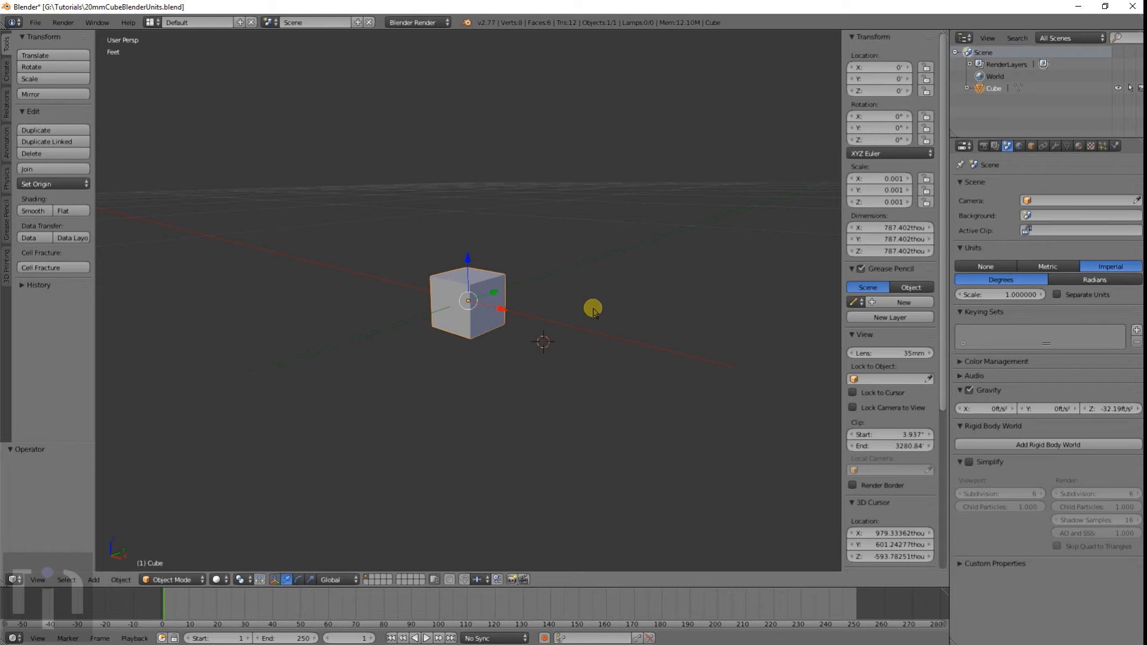
pyautogui.hotkey('ctrl', 'a')
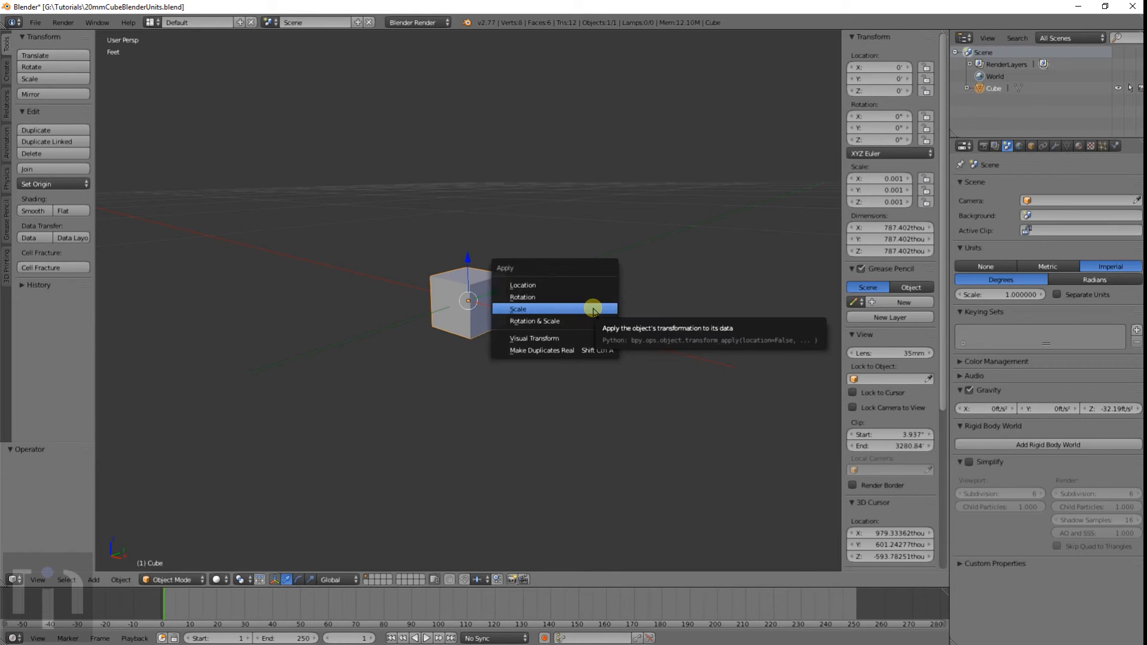
pyautogui.click(593, 310)
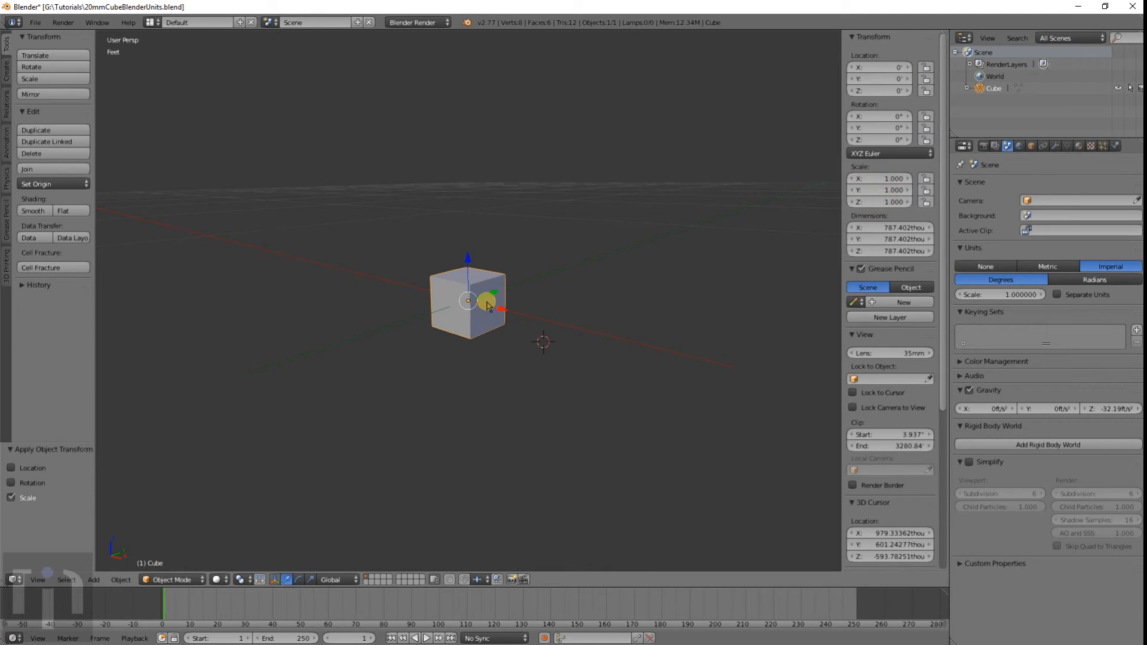
# Set the Imperial unit scale to 1000
pyautogui.moveTo(558, 323); pyautogui.dragTo(594, 351, button='middle')
pyautogui.click(994, 294)
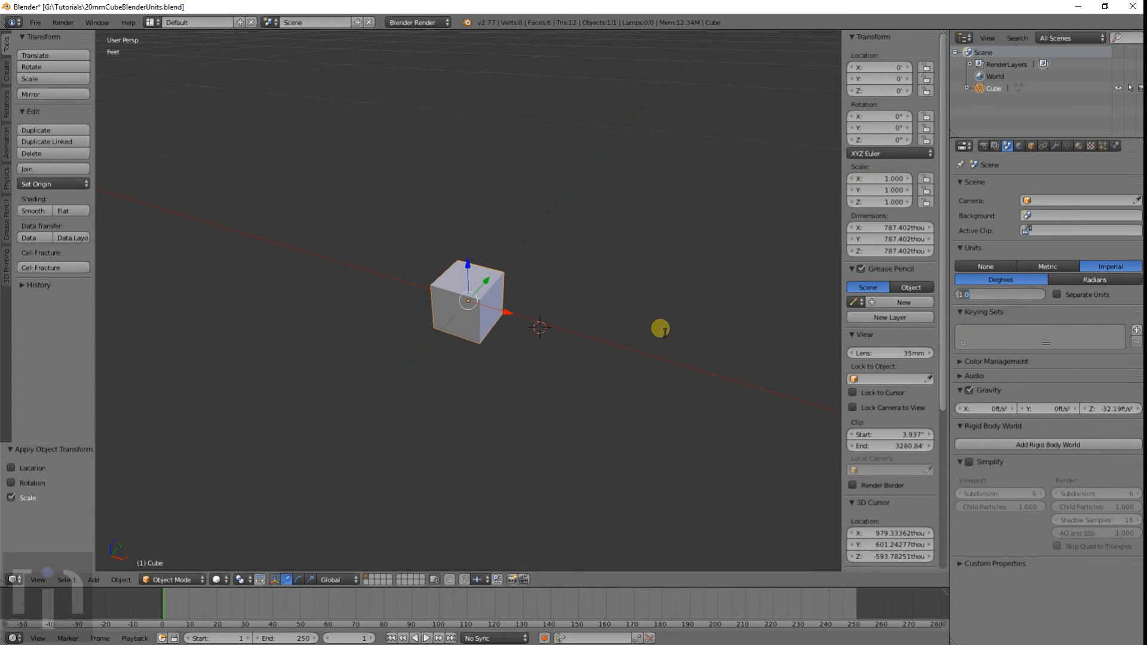
pyautogui.write('1000')
pyautogui.press('Return')
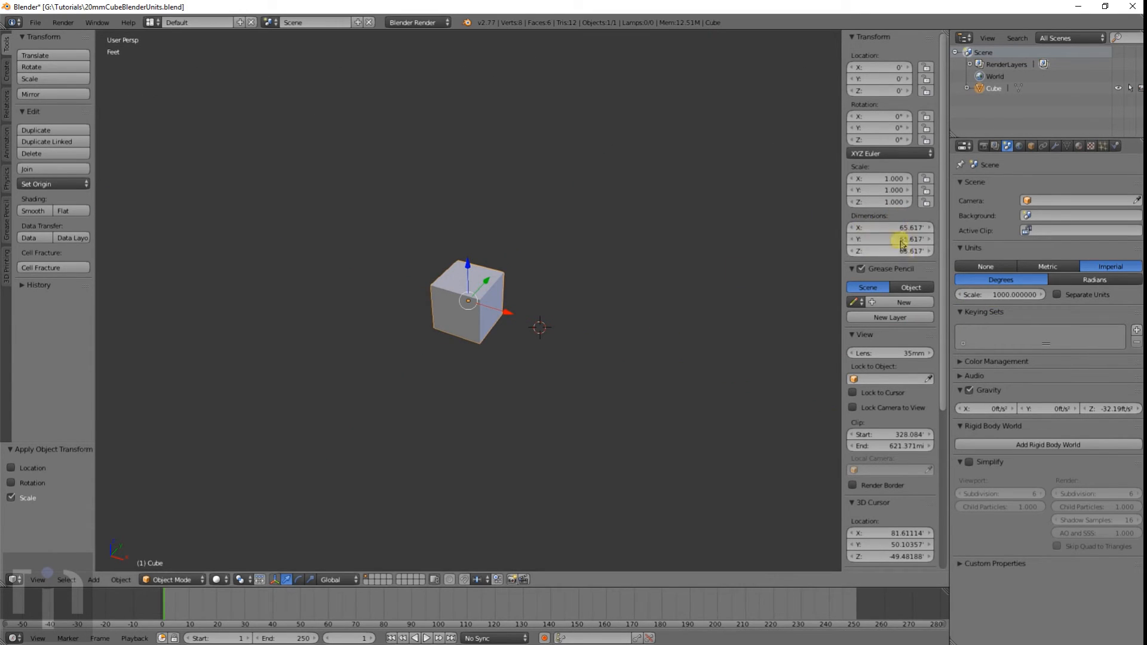
# Set the unit scale back to 1 and switch the scene's unit system to None
pyautogui.click(1011, 294)
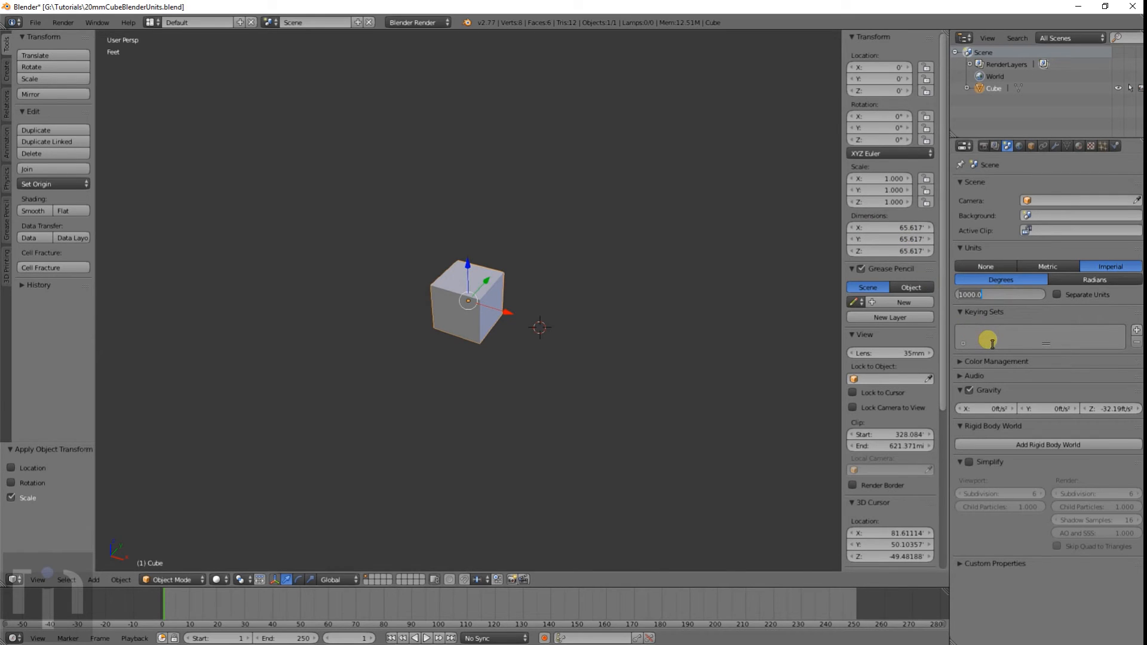
pyautogui.write('1')
pyautogui.press('Return')
pyautogui.click(987, 267)
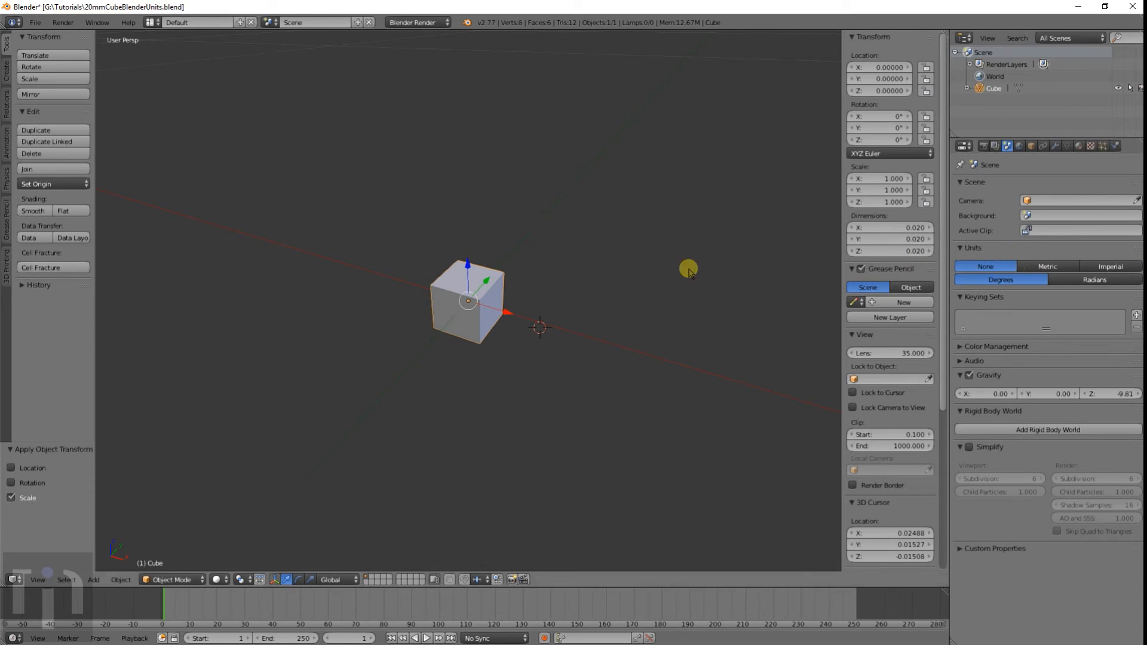
# Set the cube's X, Y and Z dimensions to 20 units each
pyautogui.click(890, 227)
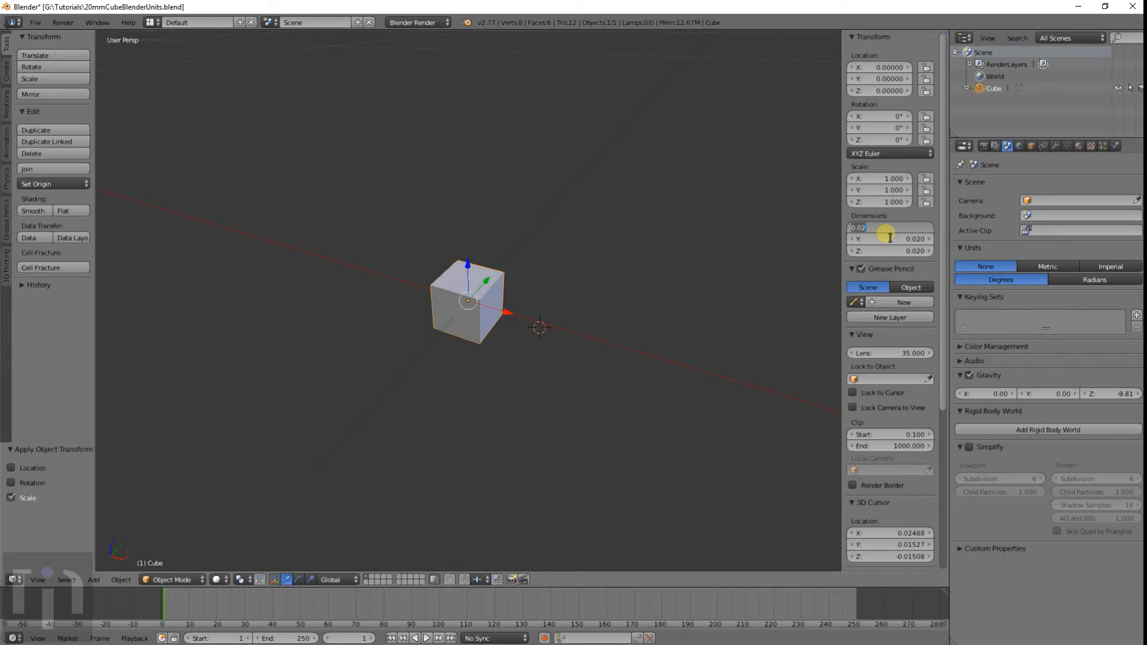
pyautogui.press('Return')
pyautogui.scroll(-6, 560, 310)
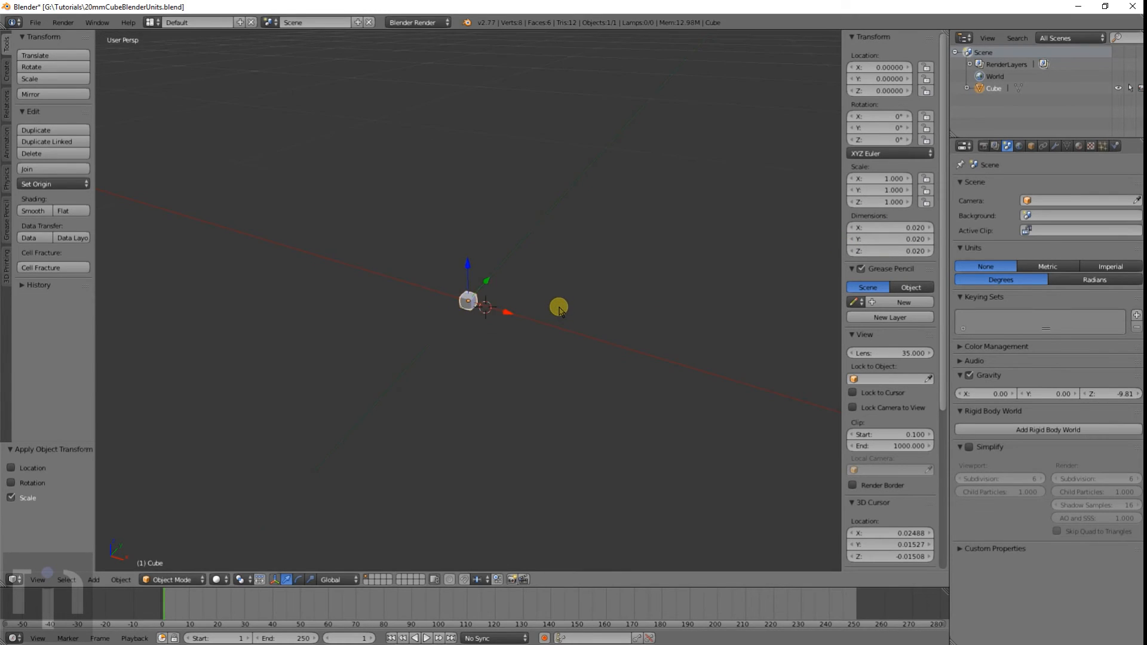
pyautogui.click(912, 228)
pyautogui.write('20')
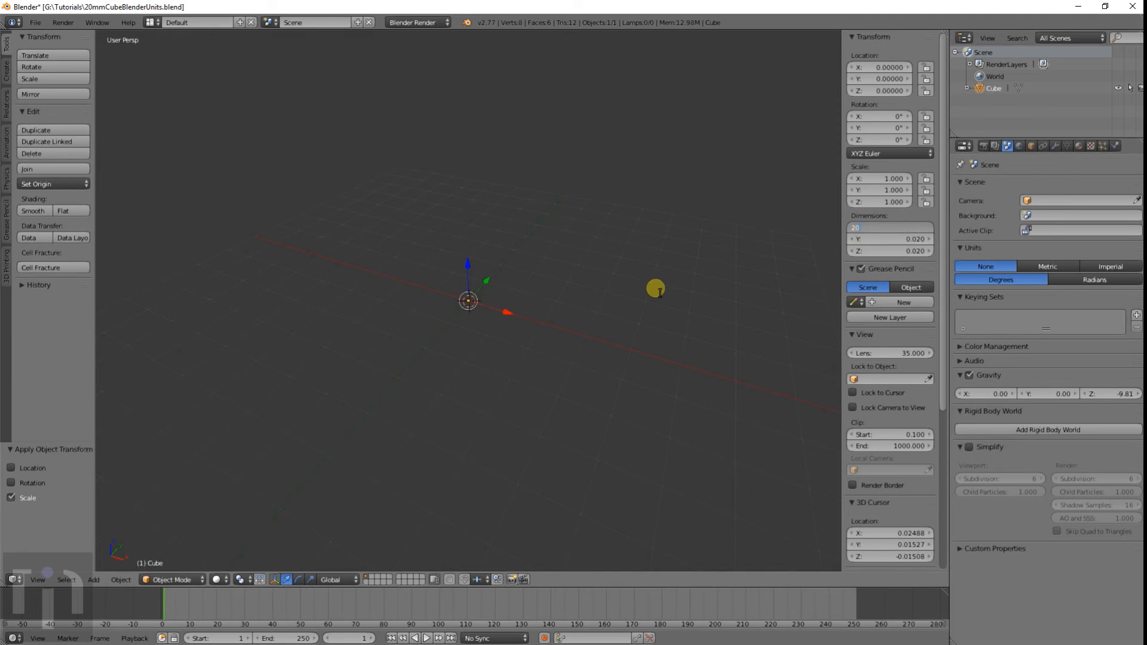
pyautogui.press('Tab')
pyautogui.write('20')
pyautogui.press('Tab')
pyautogui.write('20')
pyautogui.press('Return')
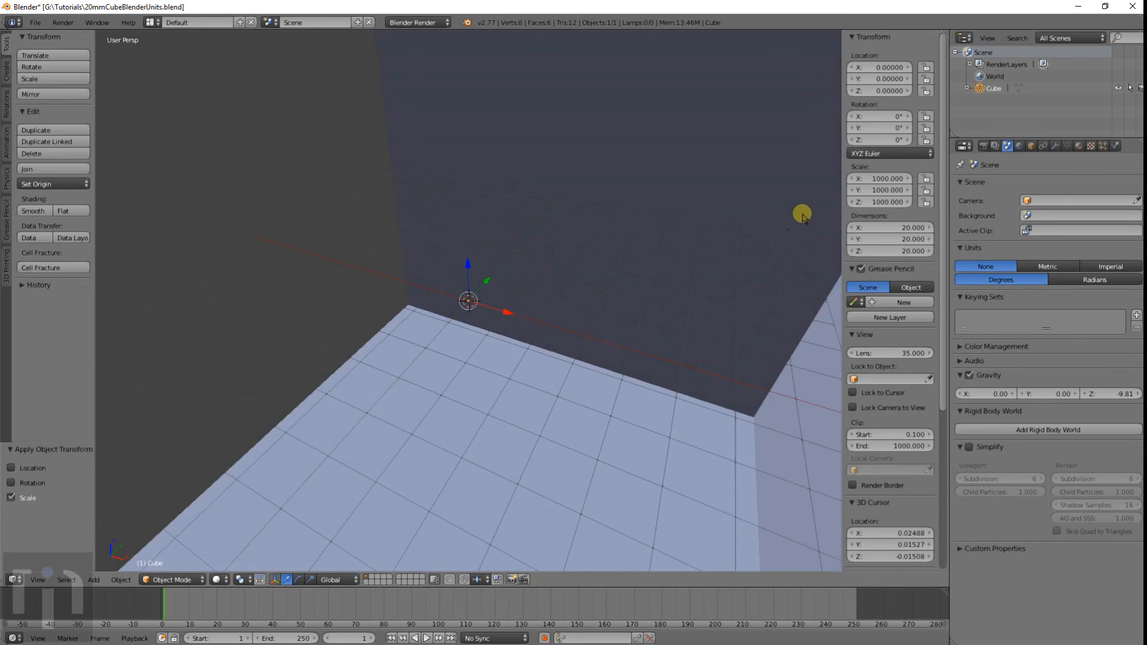
# Apply the enlarged cube's scale to its mesh data
pyautogui.scroll(-5, 674, 231)
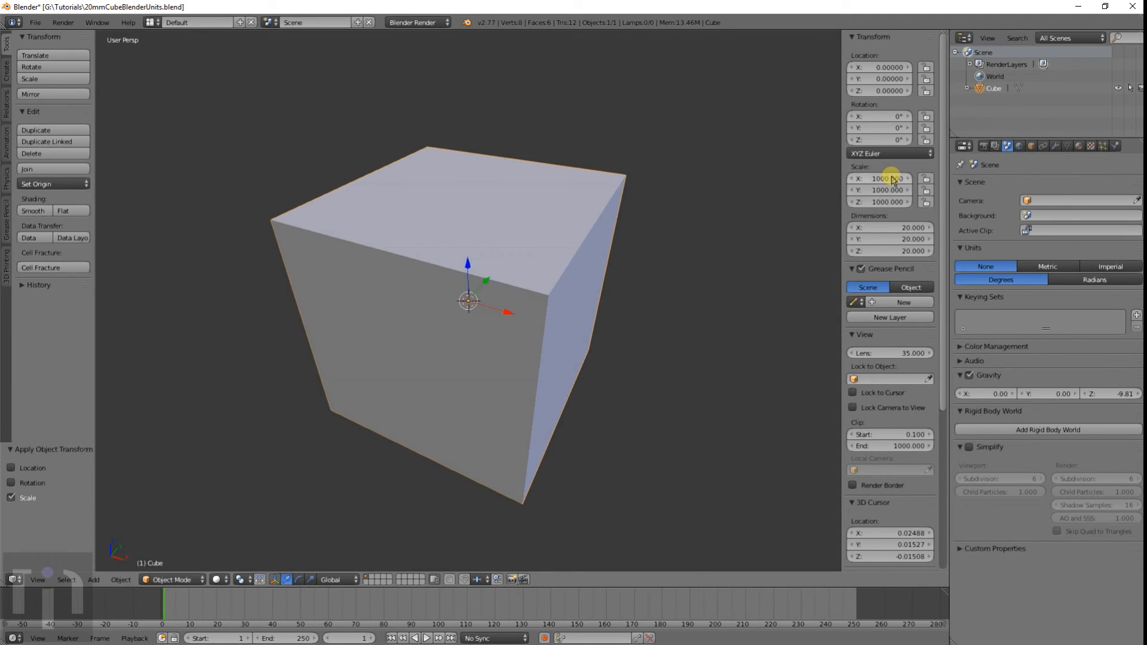
pyautogui.hotkey('ctrl', 'a')
pyautogui.click(607, 274)
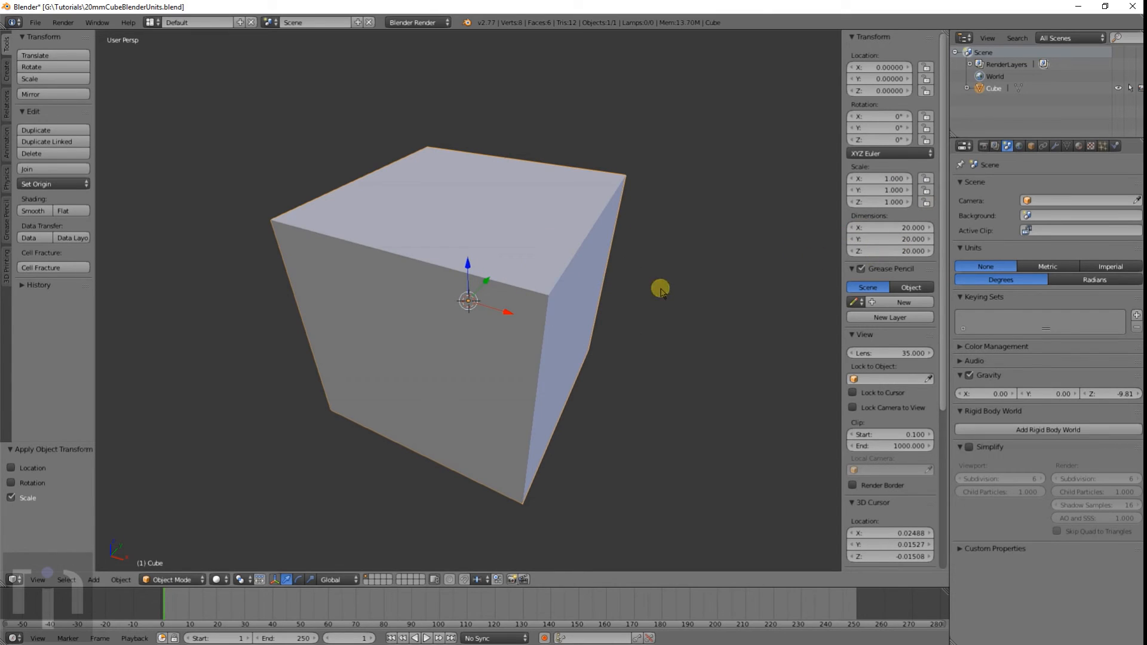
pyautogui.click(674, 341)
pyautogui.moveTo(661, 358); pyautogui.dragTo(658, 335, button='middle')
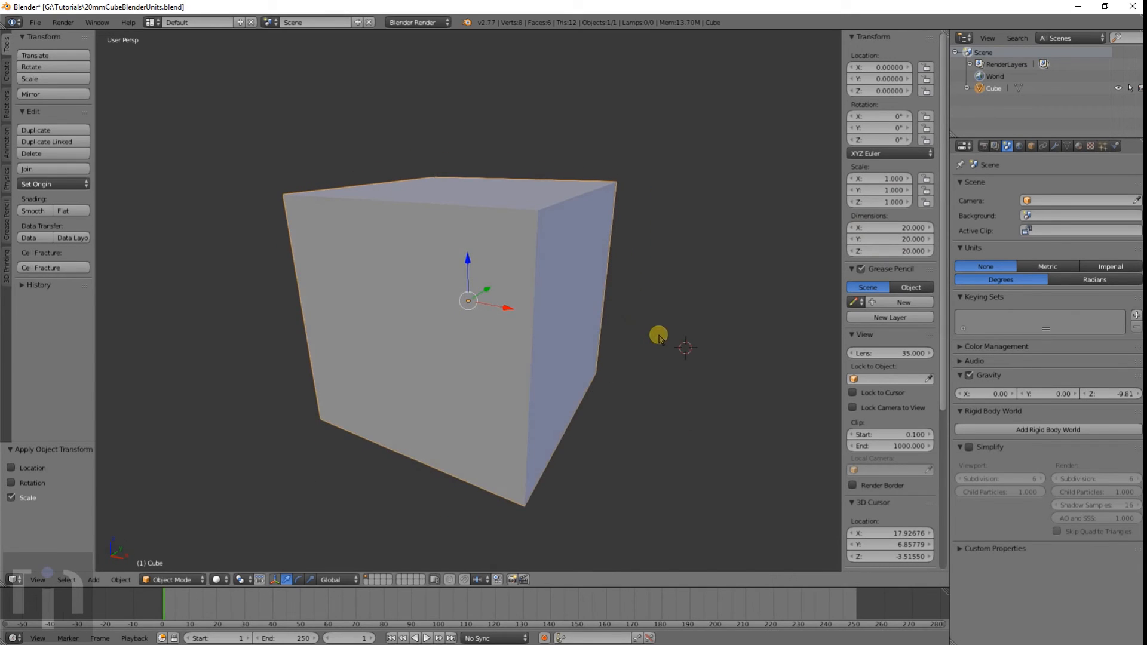
# Compare the cube's dimensions under the Metric, Imperial and None unit systems, ending on None
pyautogui.click(1045, 267)
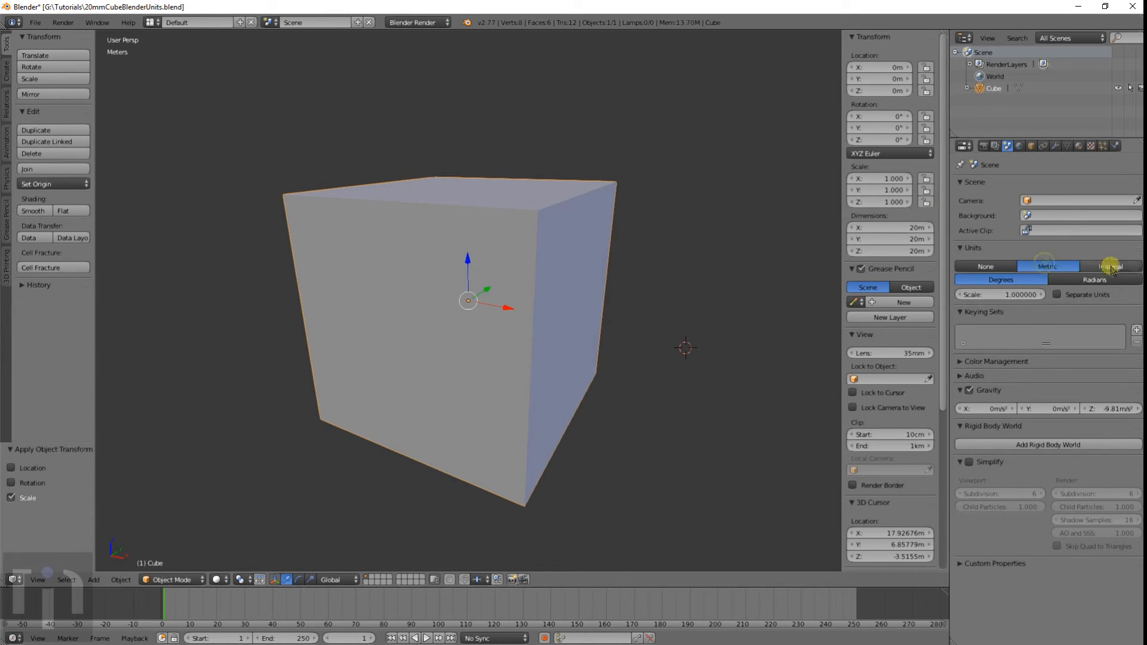
pyautogui.click(1109, 266)
pyautogui.click(991, 266)
pyautogui.click(1054, 265)
pyautogui.click(1110, 267)
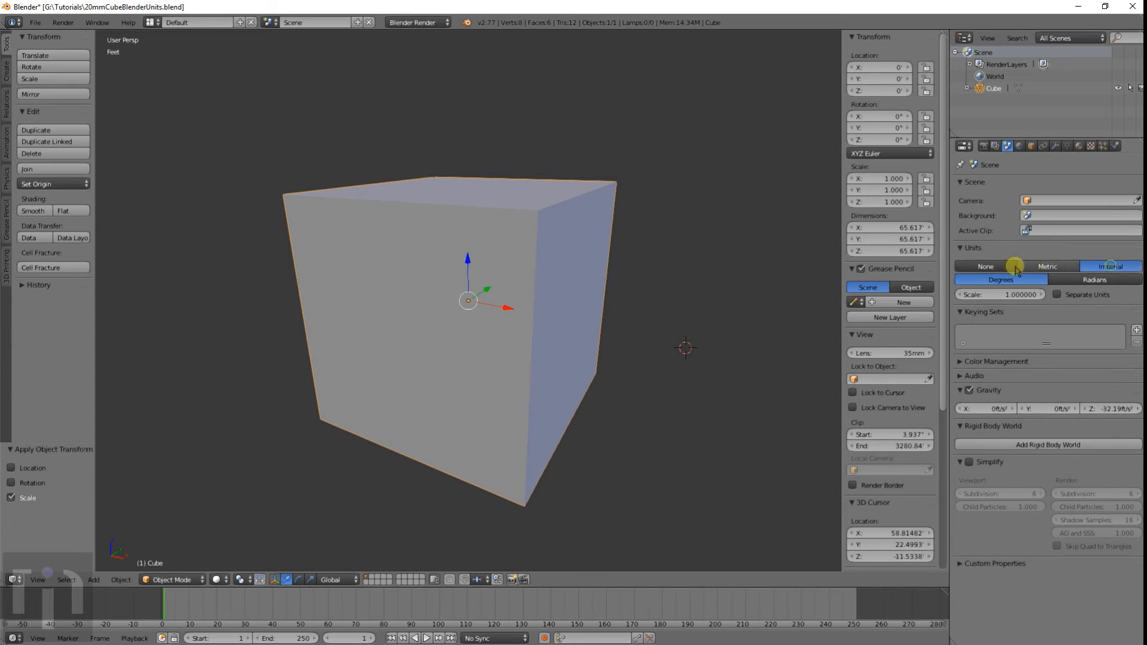
pyautogui.click(979, 265)
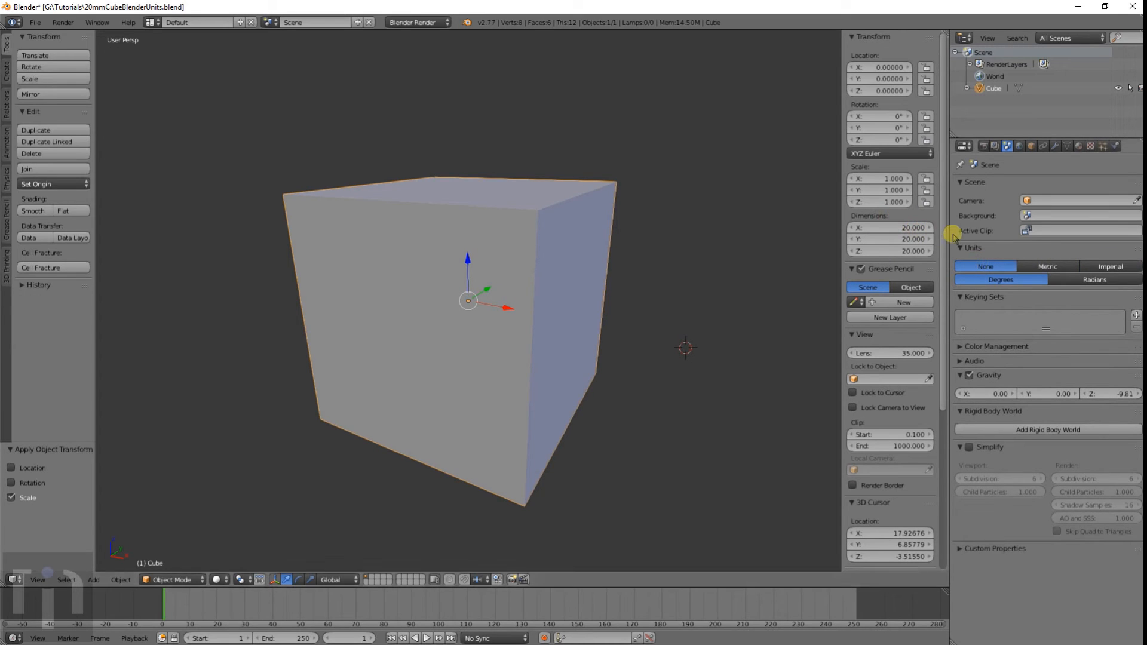
# Switch the units to Metric and scale the cube along X into a thin slab about 71.6 cm thick
pyautogui.click(1045, 268)
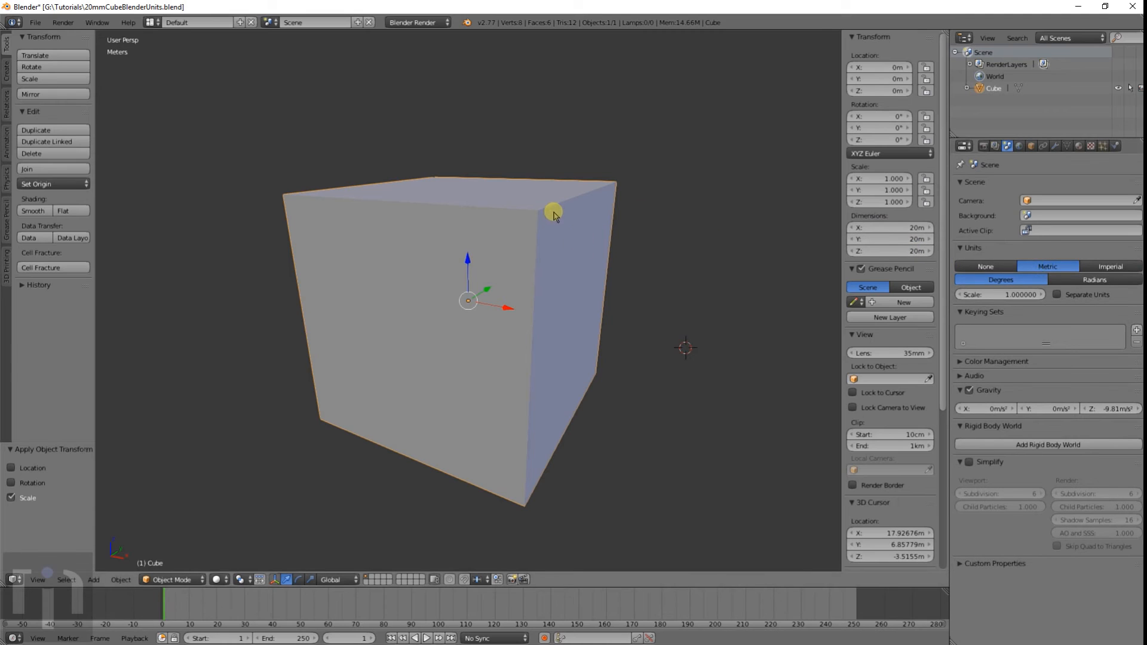
pyautogui.press('s')
pyautogui.press('x')
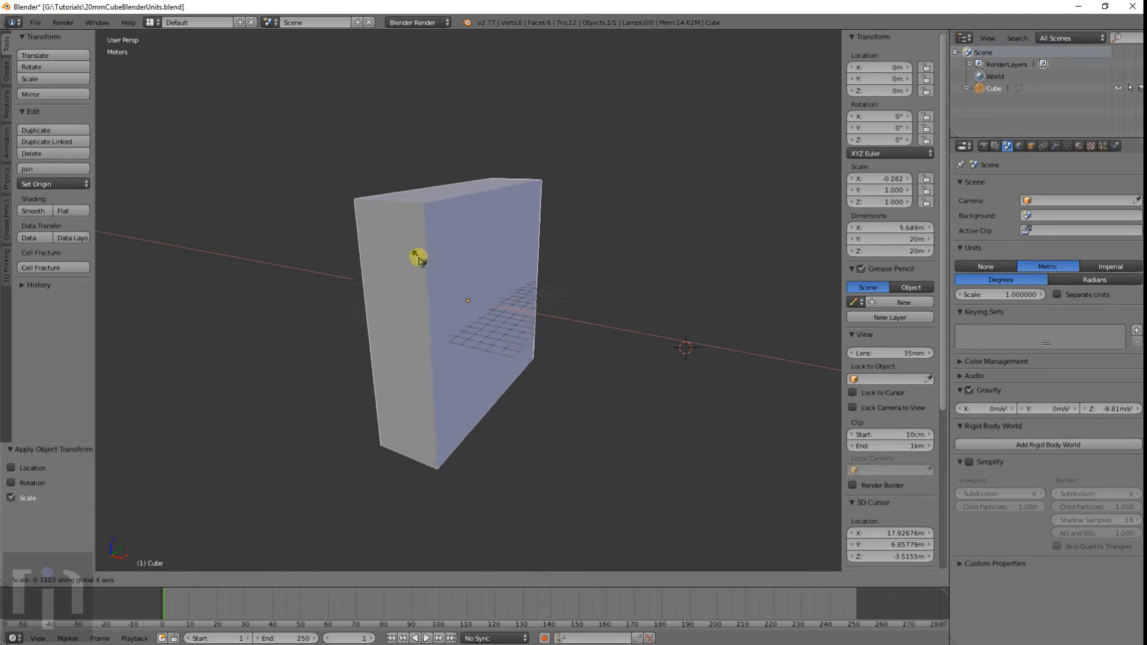
pyautogui.click(473, 310)
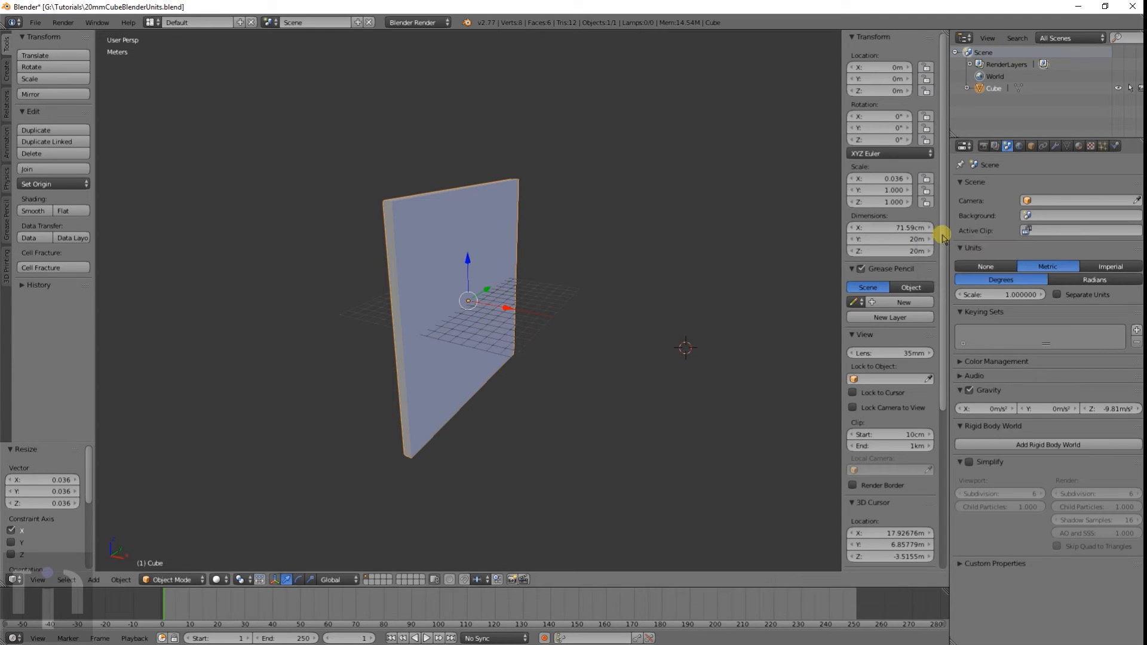
# Switch the unit system to None and set the slab's Z dimension to 900
pyautogui.click(977, 266)
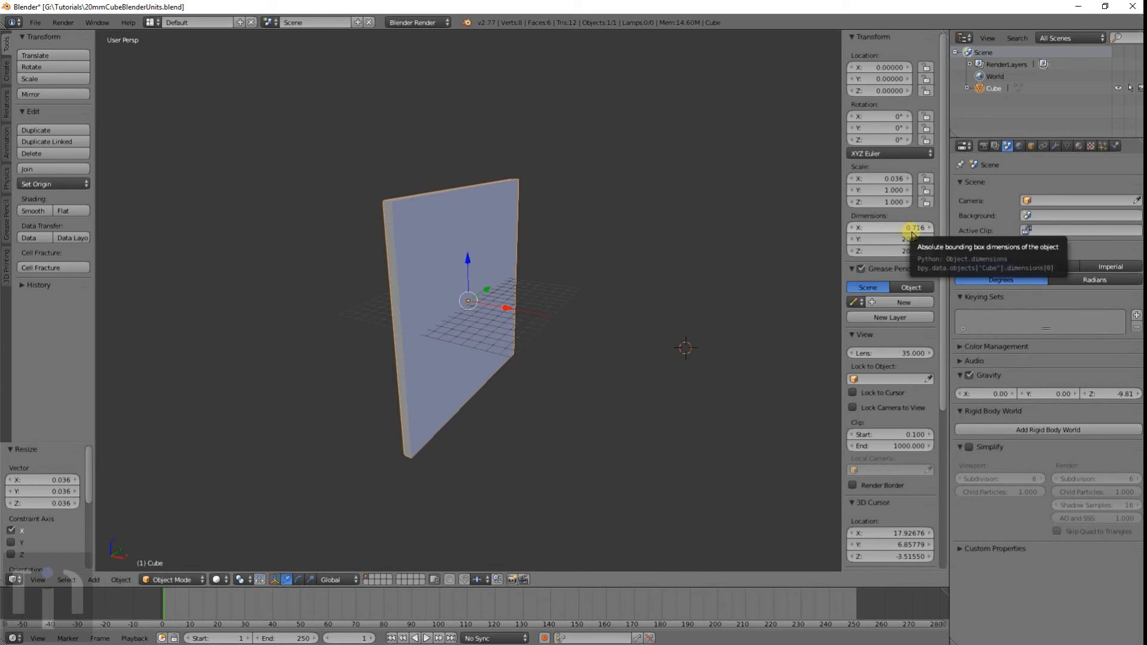
pyautogui.click(899, 251)
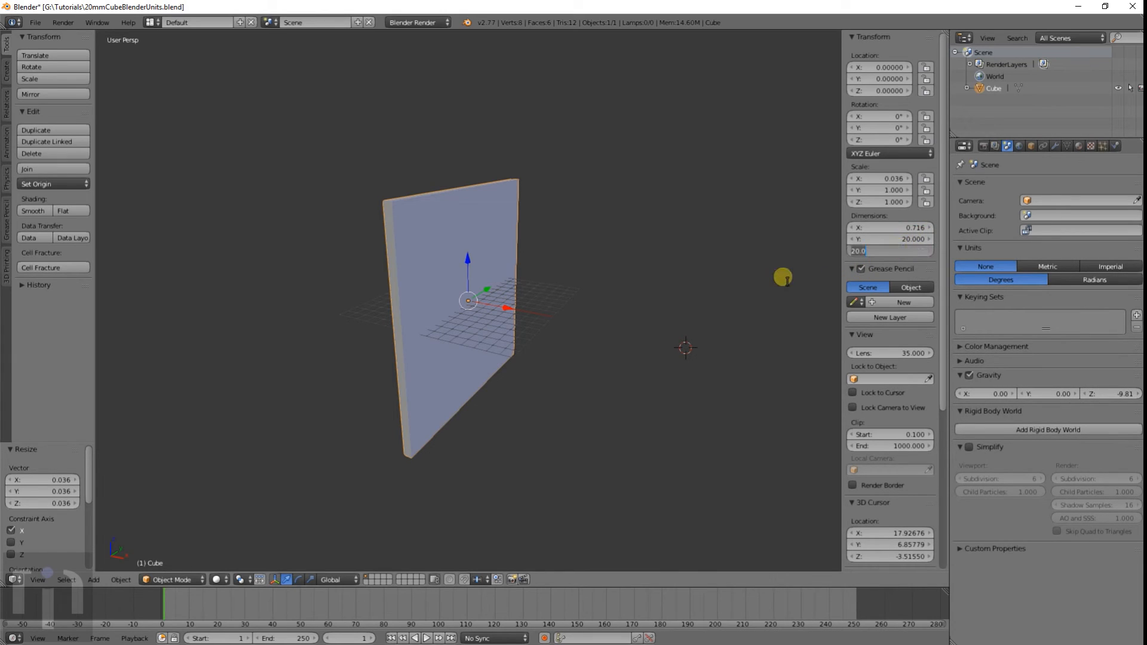
pyautogui.press('Return')
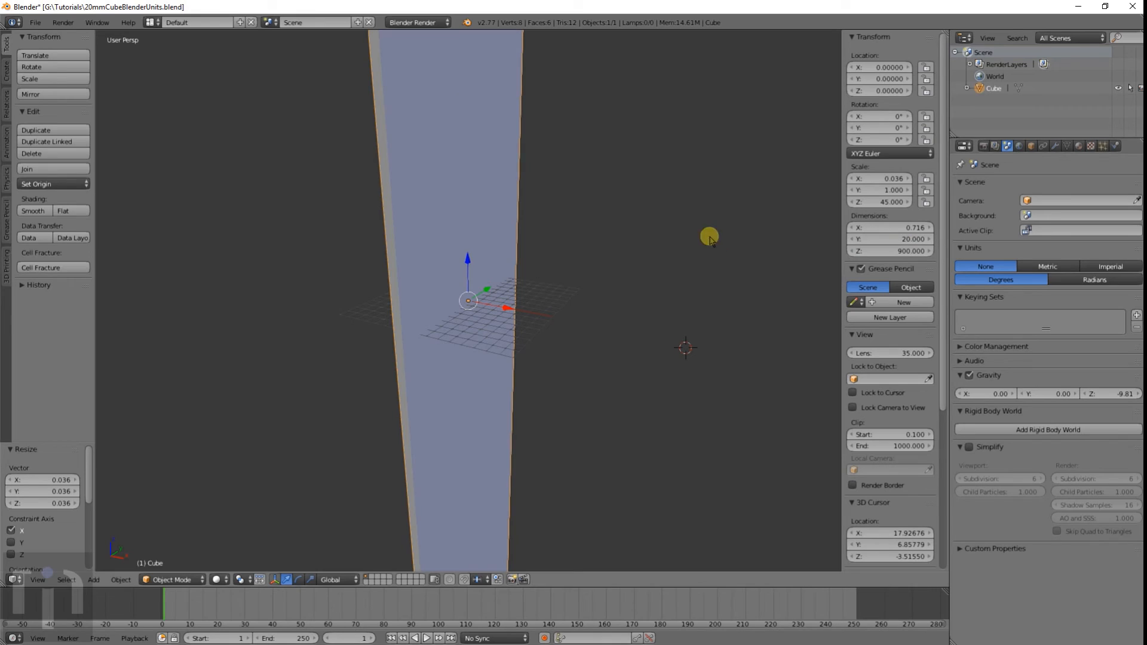
pyautogui.scroll(-10, 604, 230)
pyautogui.scroll(-2, 492, 263)
pyautogui.scroll(1, 484, 272)
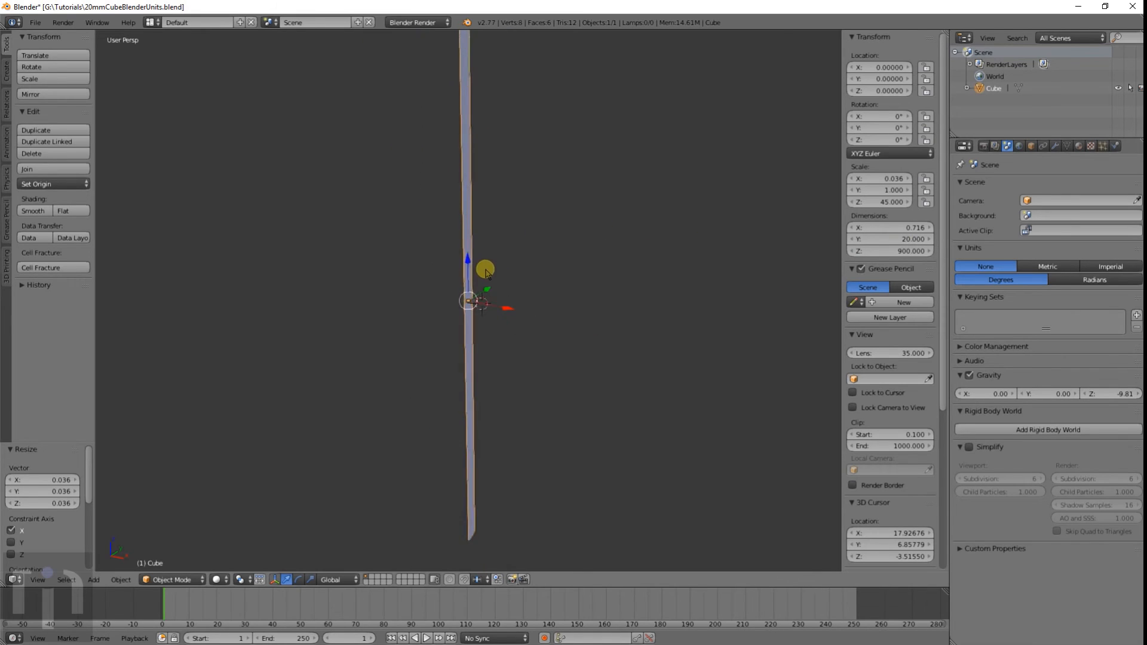
pyautogui.moveTo(484, 272); pyautogui.dragTo(501, 325, button='middle')
# Scale the tall slab down along Z to about 22.85 units high
pyautogui.click(889, 250)
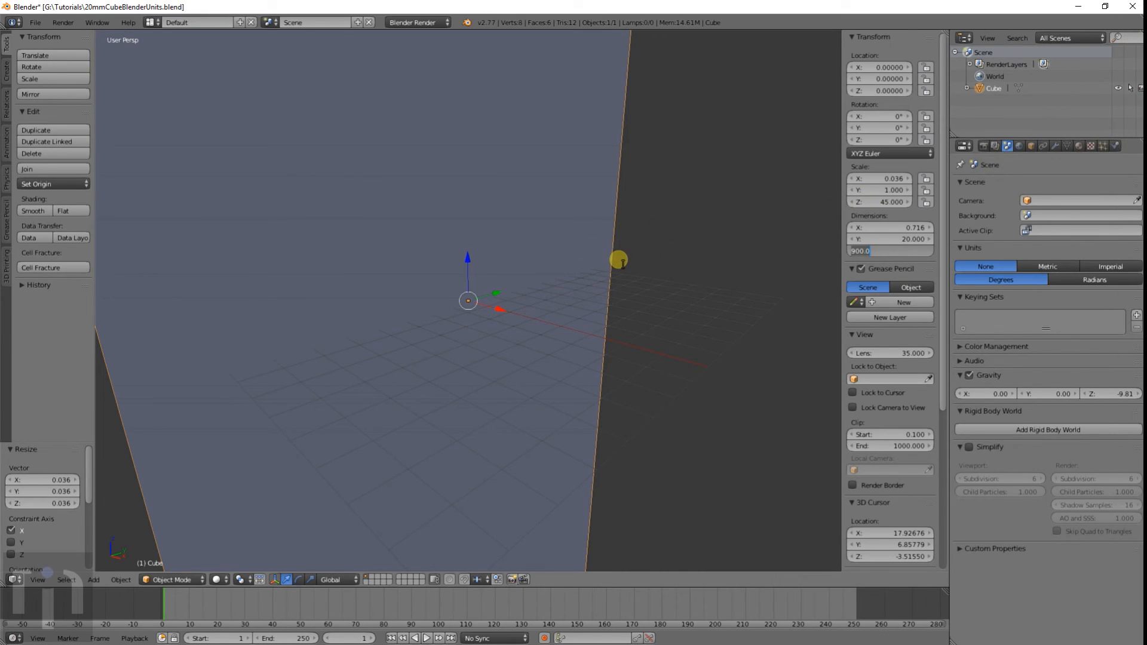
pyautogui.press('Return')
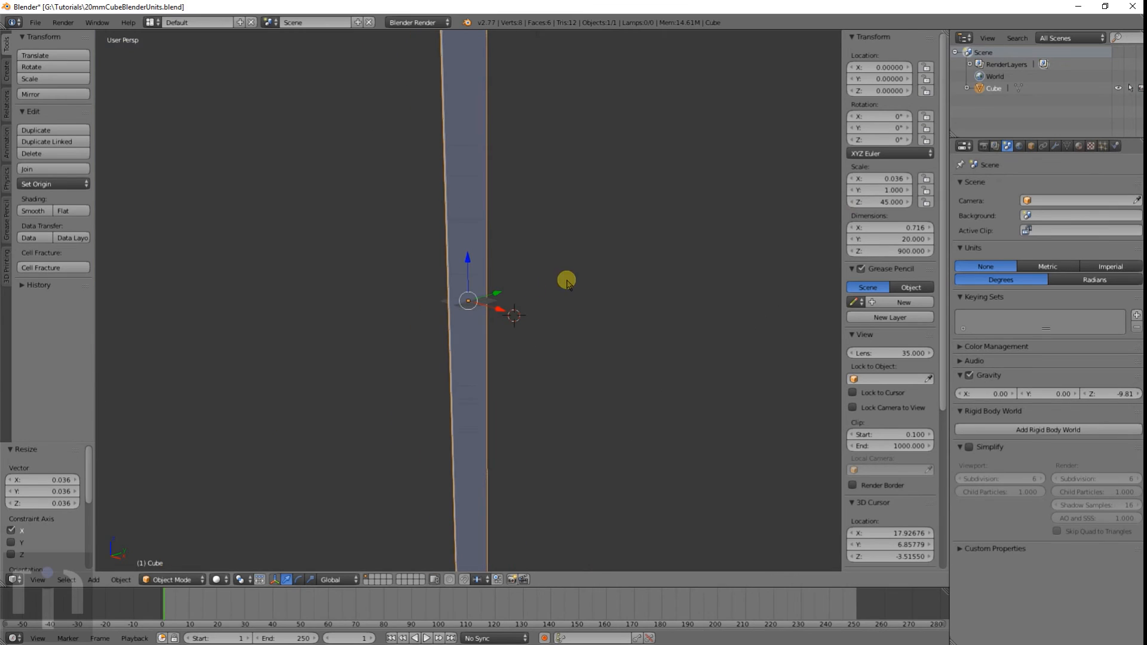
pyautogui.press('s')
pyautogui.press('z')
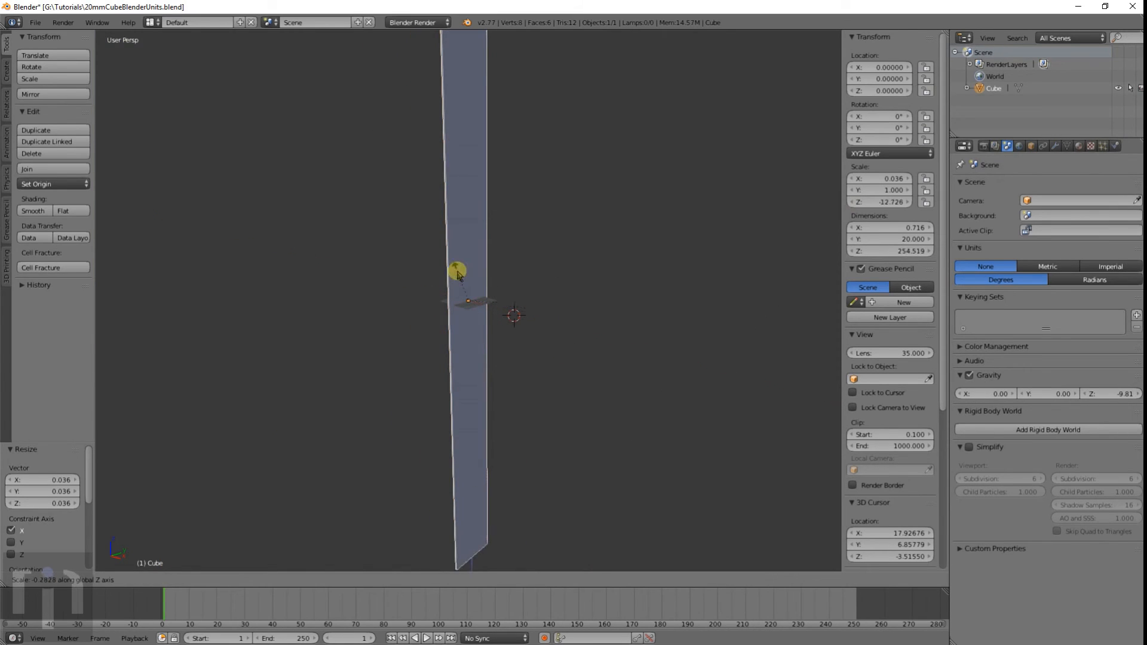
pyautogui.click(474, 312)
pyautogui.press('s')
pyautogui.press('x')
pyautogui.press('z')
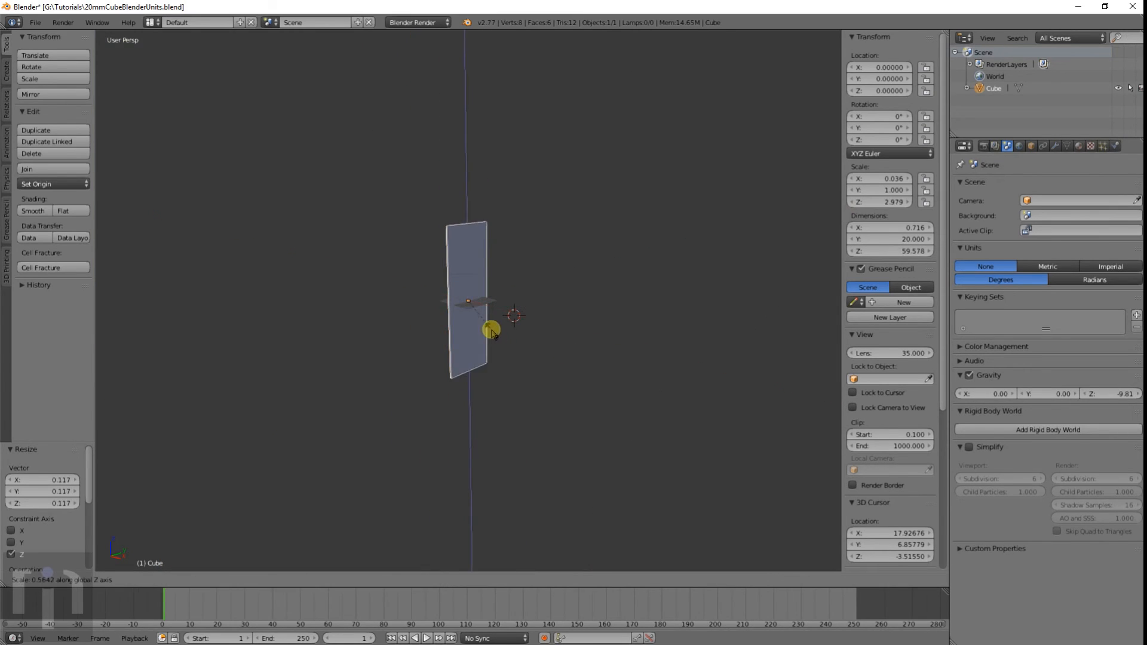
pyautogui.click(473, 313)
pyautogui.scroll(5, 474, 315)
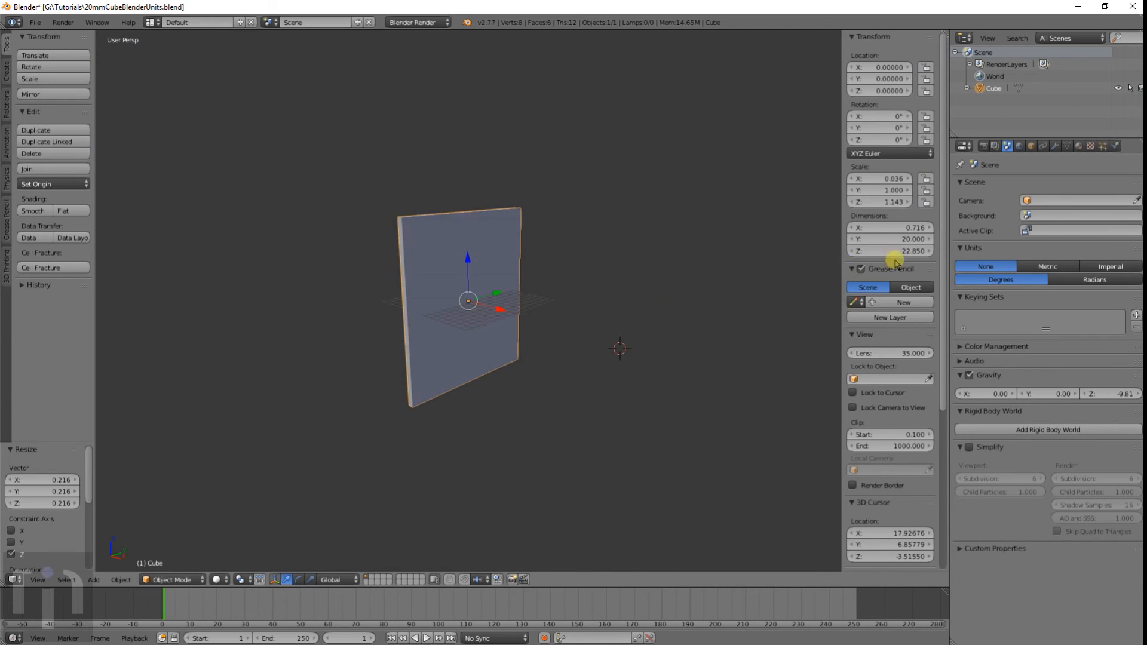
# Apply the thin slab's scale to its mesh data
pyautogui.moveTo(672, 250); pyautogui.dragTo(757, 249, button='middle')
pyautogui.scroll(2, 608, 247)
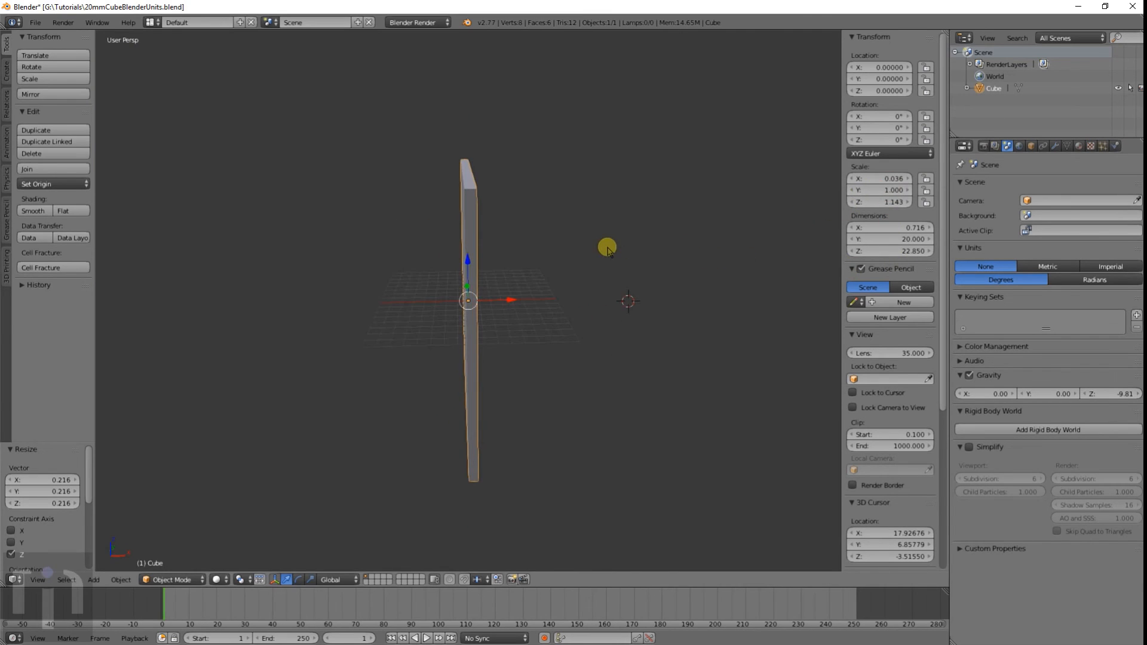
pyautogui.press('Tab')
pyautogui.moveTo(576, 261); pyautogui.dragTo(526, 325, button='middle')
pyautogui.press('Tab')
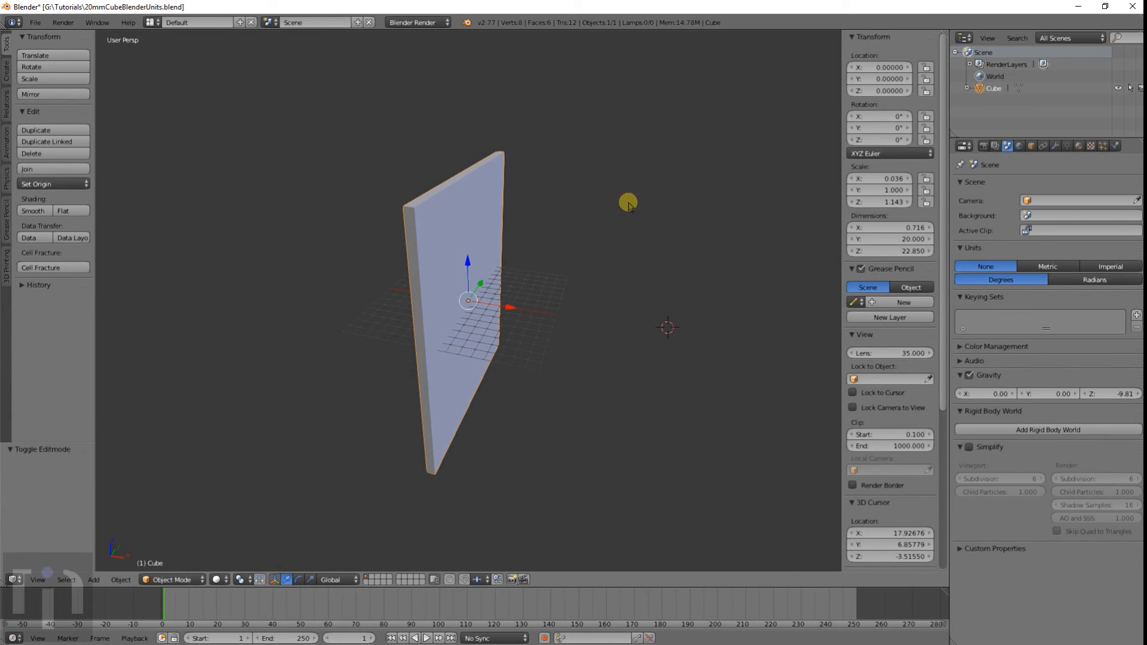
pyautogui.hotkey('ctrl', 'a')
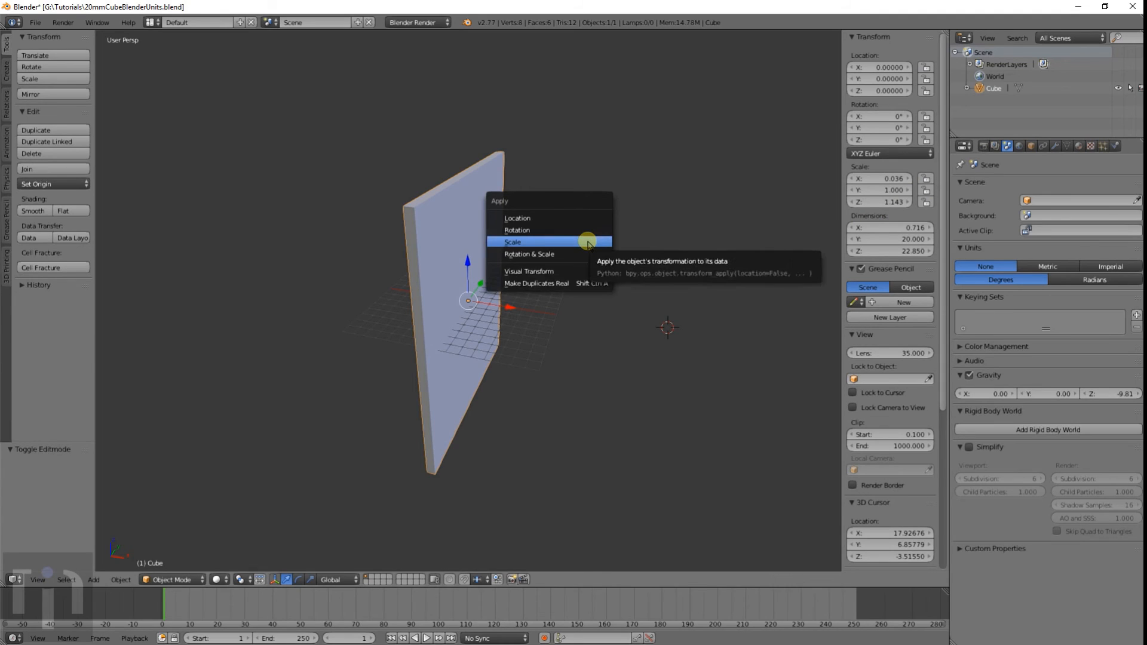
pyautogui.click(589, 242)
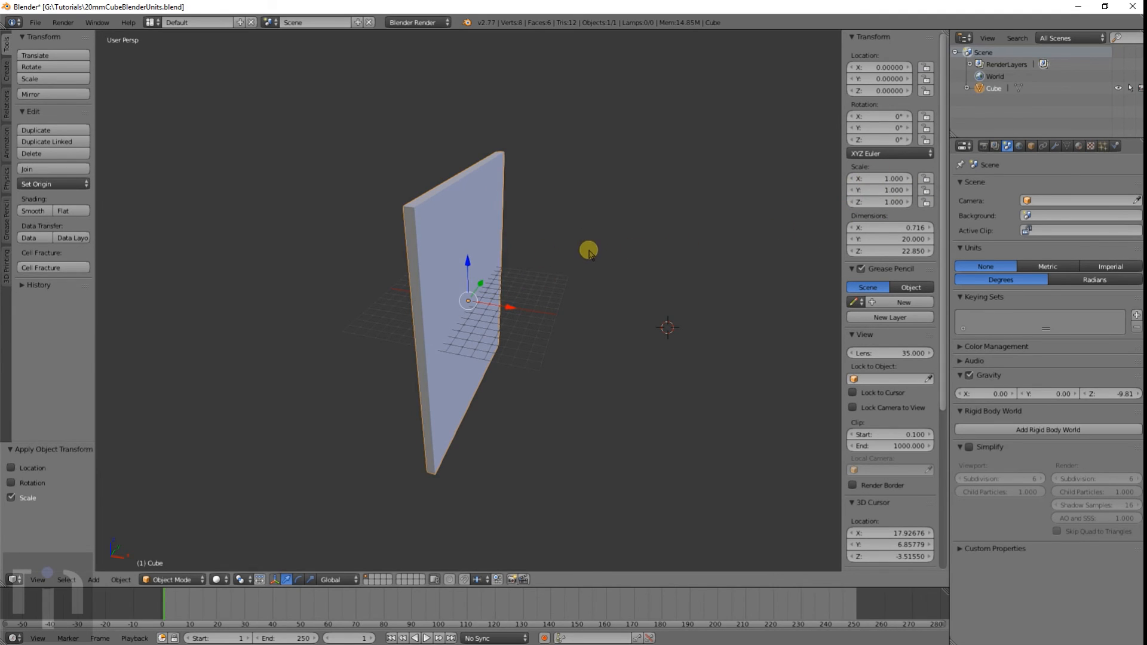
# Rescale the mesh in Edit Mode into a flat block about 32.2 × 31.8 × 6 units, then return to Object Mode
pyautogui.press('Tab')
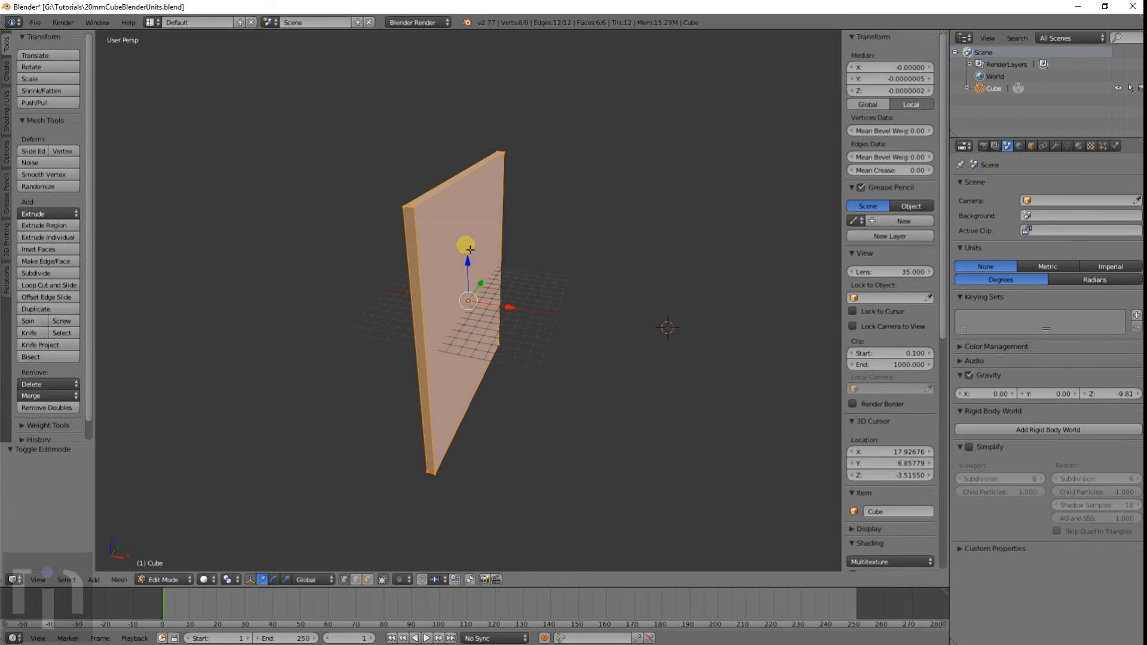
pyautogui.press('s')
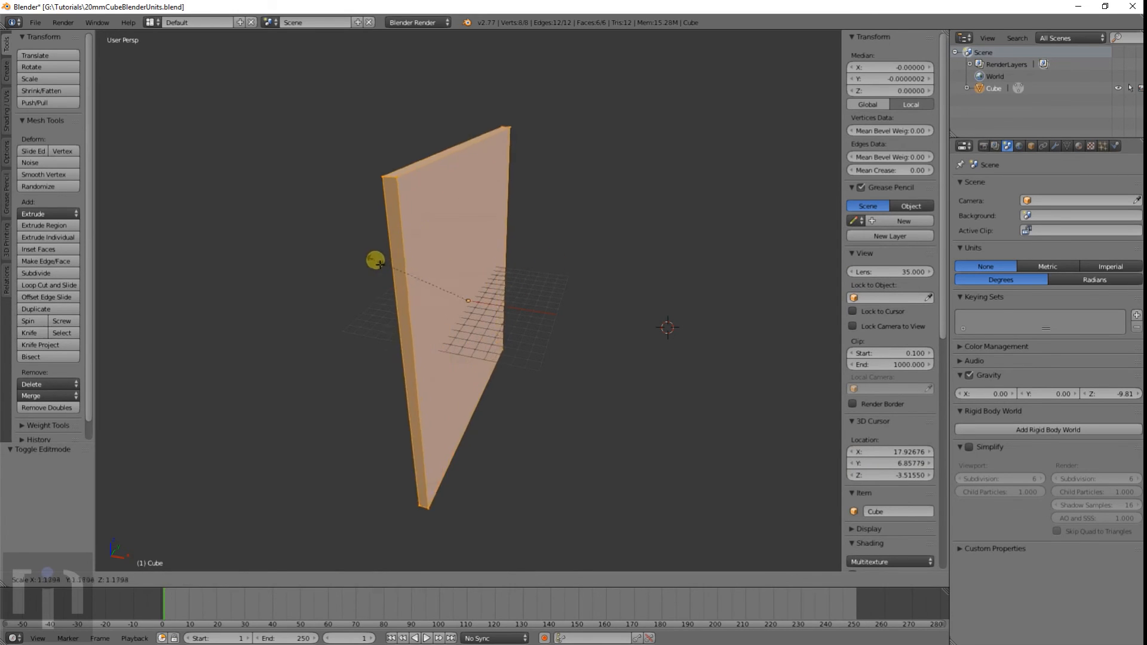
pyautogui.click(608, 446)
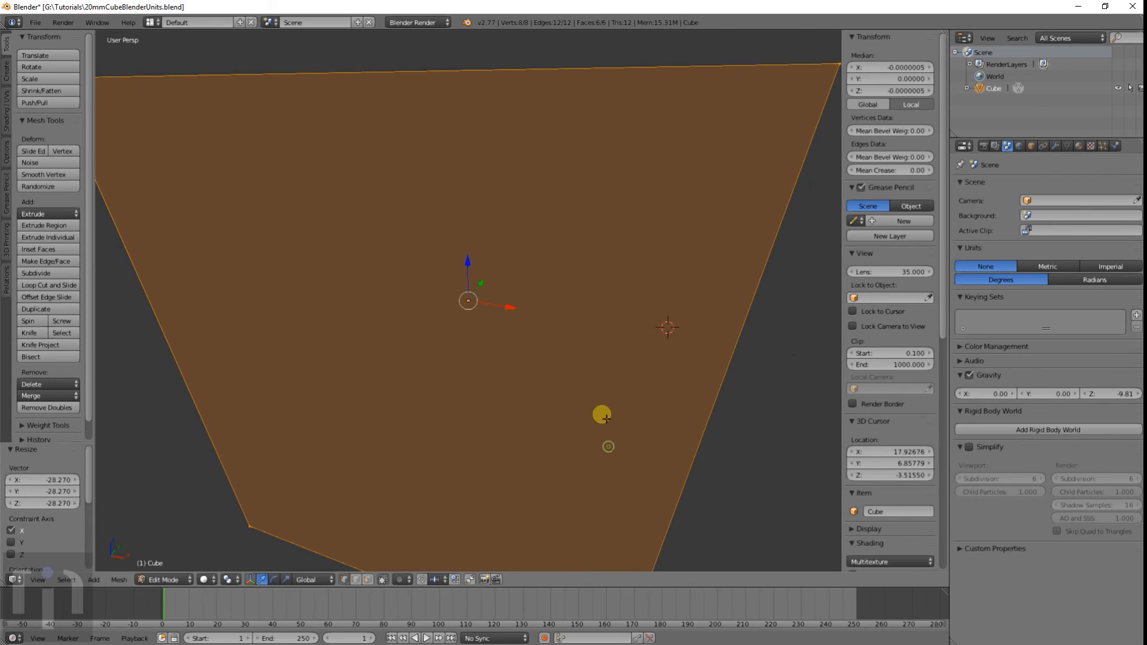
pyautogui.press('s')
pyautogui.click(482, 341)
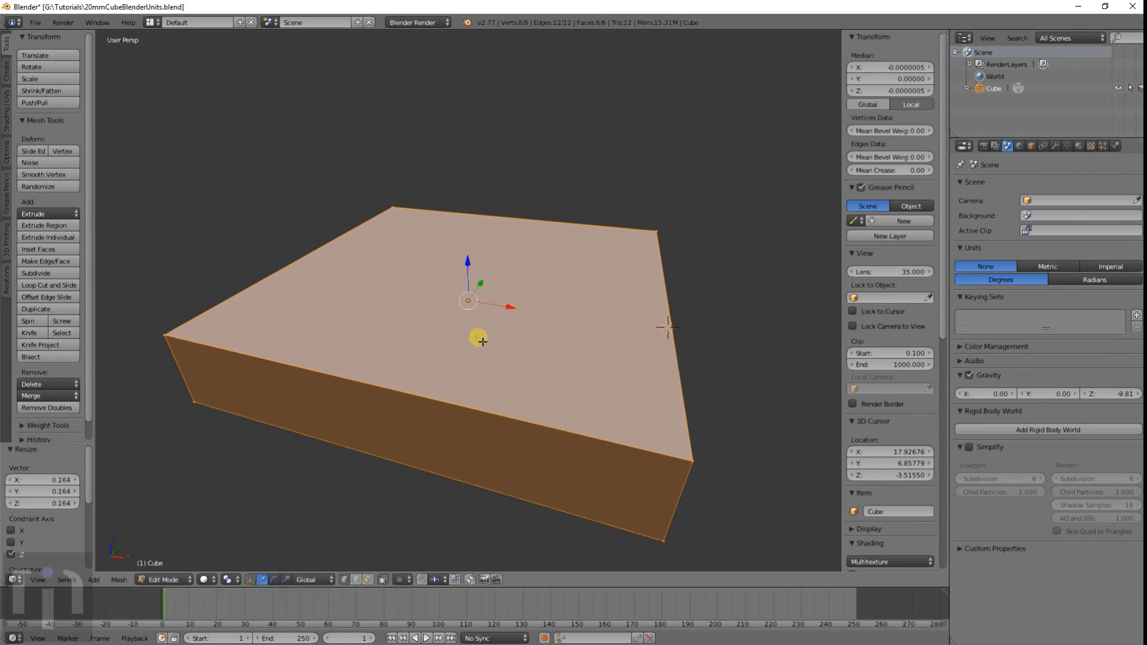
pyautogui.press('Tab')
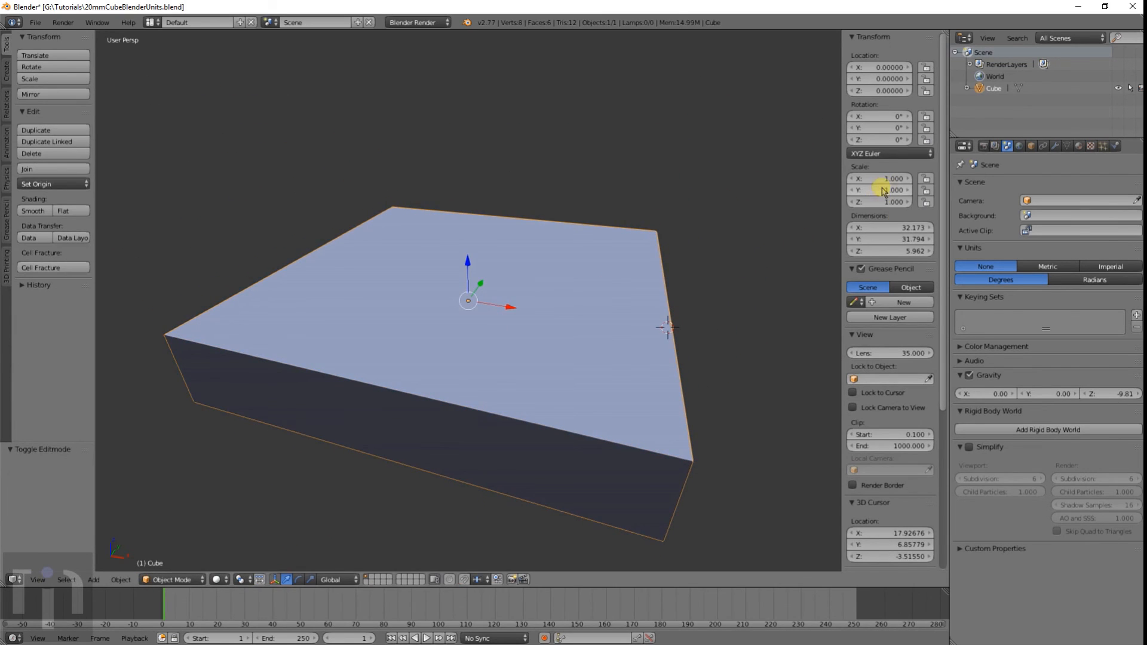
# Scale the flat block in Object Mode to about 13.5 units along X and about 10.2 units along Z
pyautogui.press('s')
pyautogui.press('x')
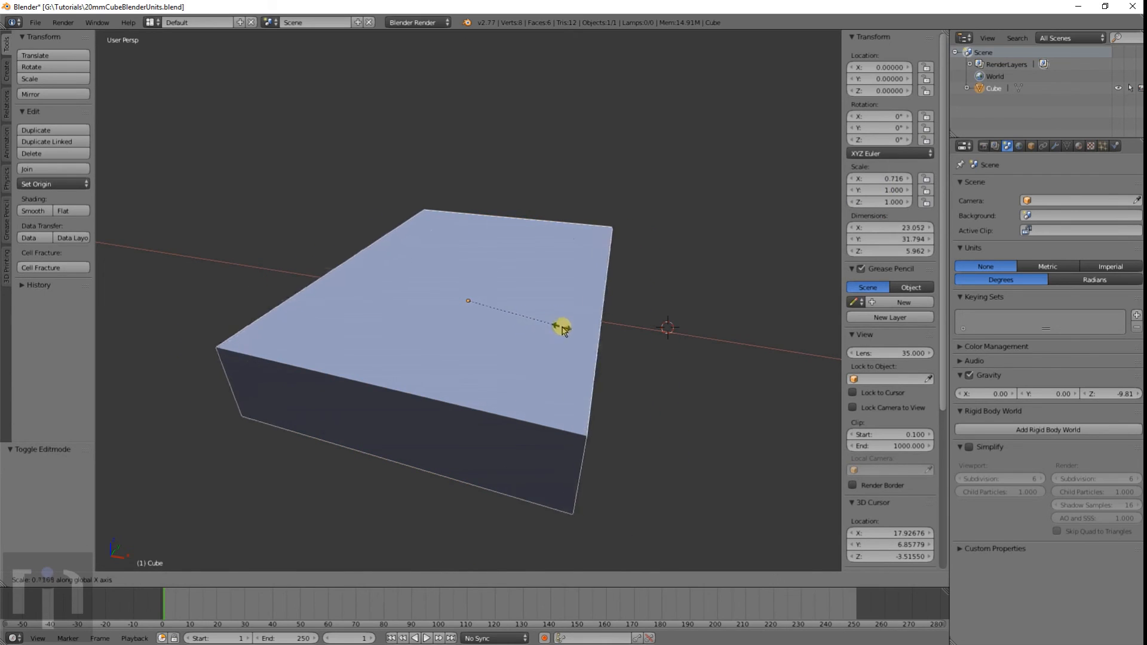
pyautogui.click(520, 317)
pyautogui.press('s')
pyautogui.press('z')
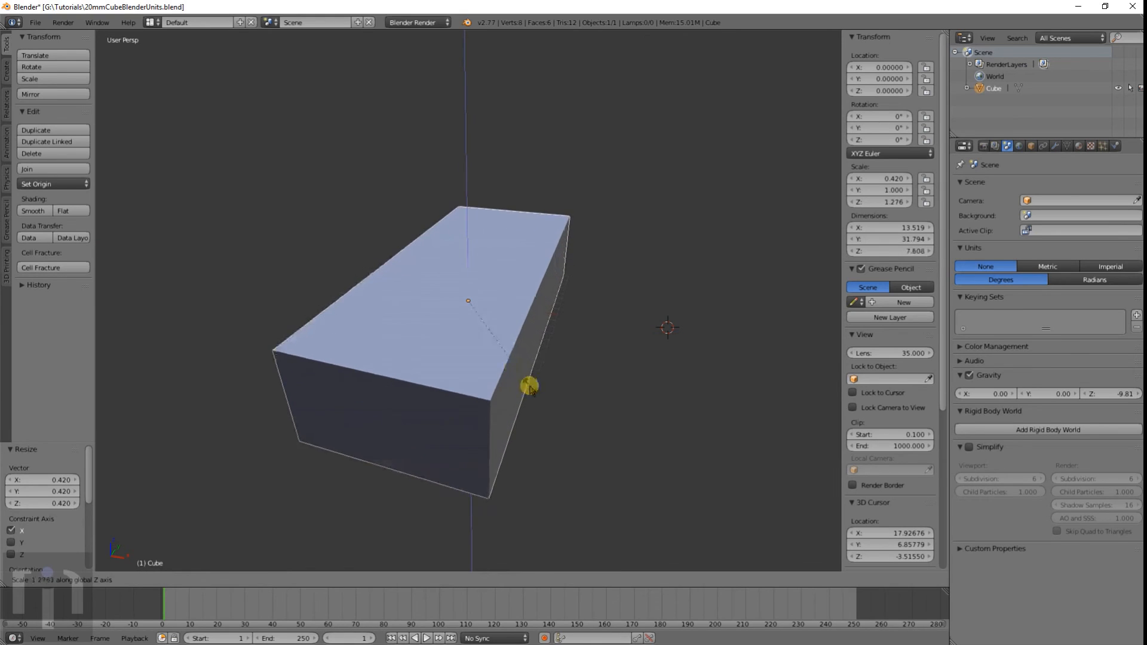
pyautogui.click(542, 416)
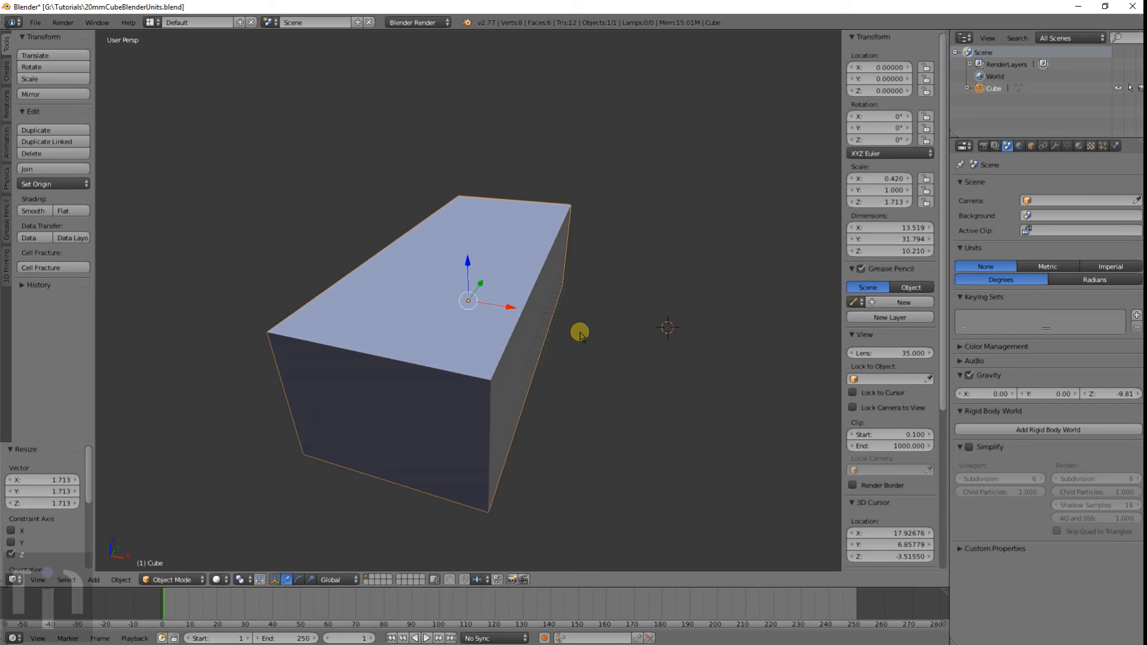
# Apply the resized block's scale to its mesh data
pyautogui.hotkey('ctrl', 'a')
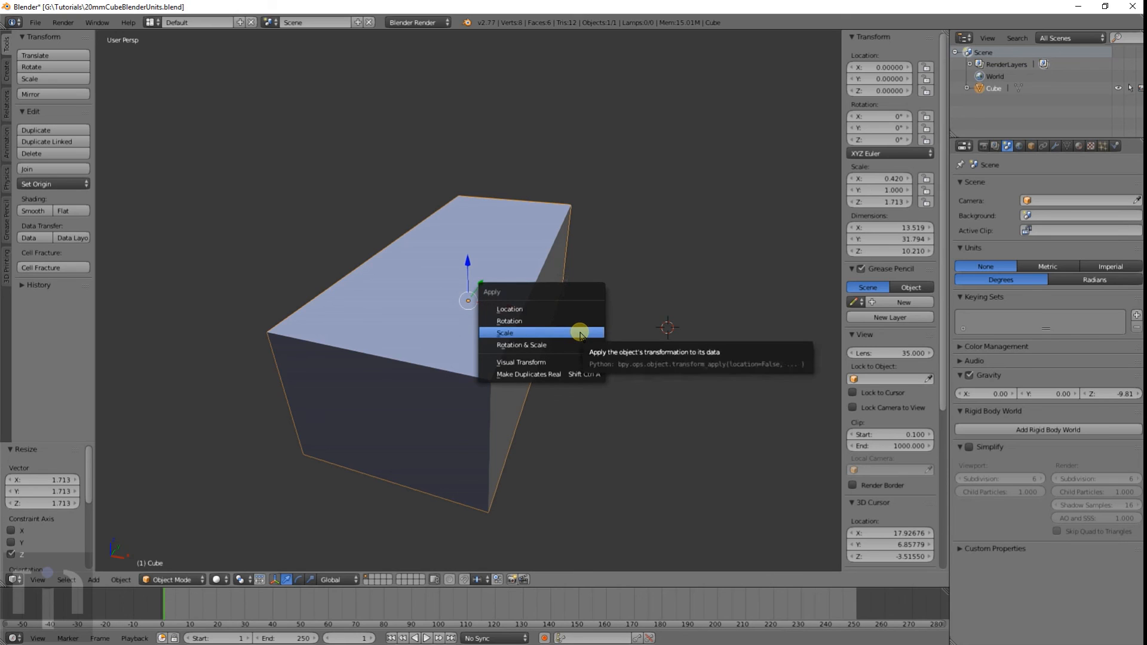
pyautogui.click(578, 333)
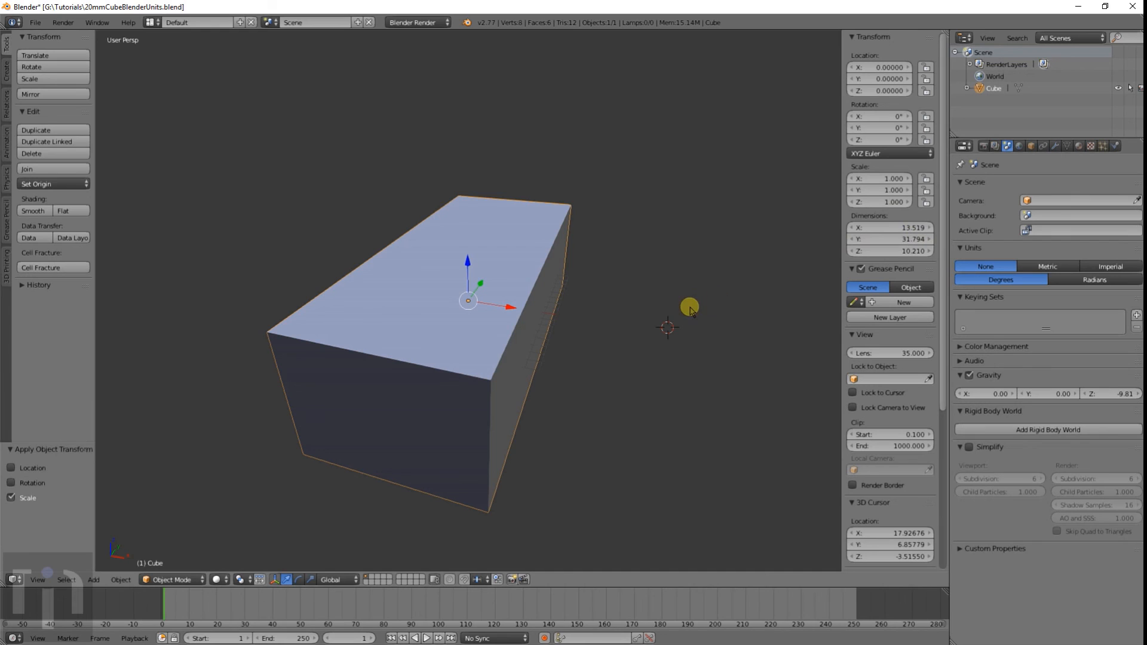
pyautogui.moveTo(543, 357)
pyautogui.mouseDown(button='middle')
pyautogui.moveTo(527, 376)
pyautogui.moveTo(416, 307)
pyautogui.moveTo(502, 249)
pyautogui.moveTo(591, 330)
pyautogui.moveTo(556, 371)
pyautogui.mouseUp(button='middle')
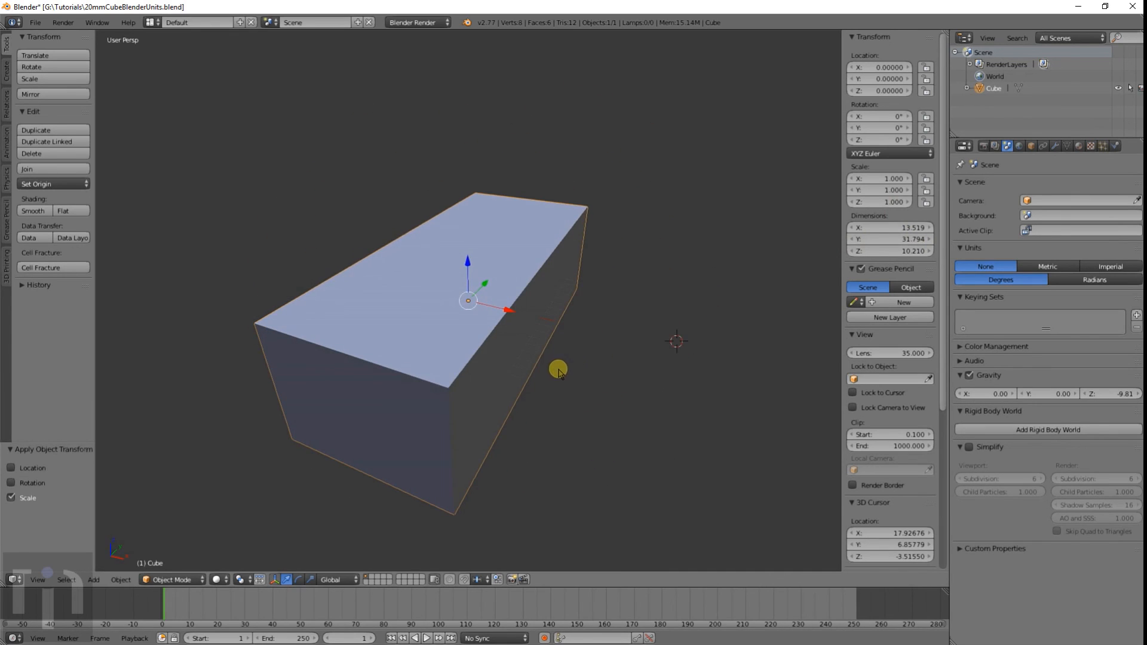